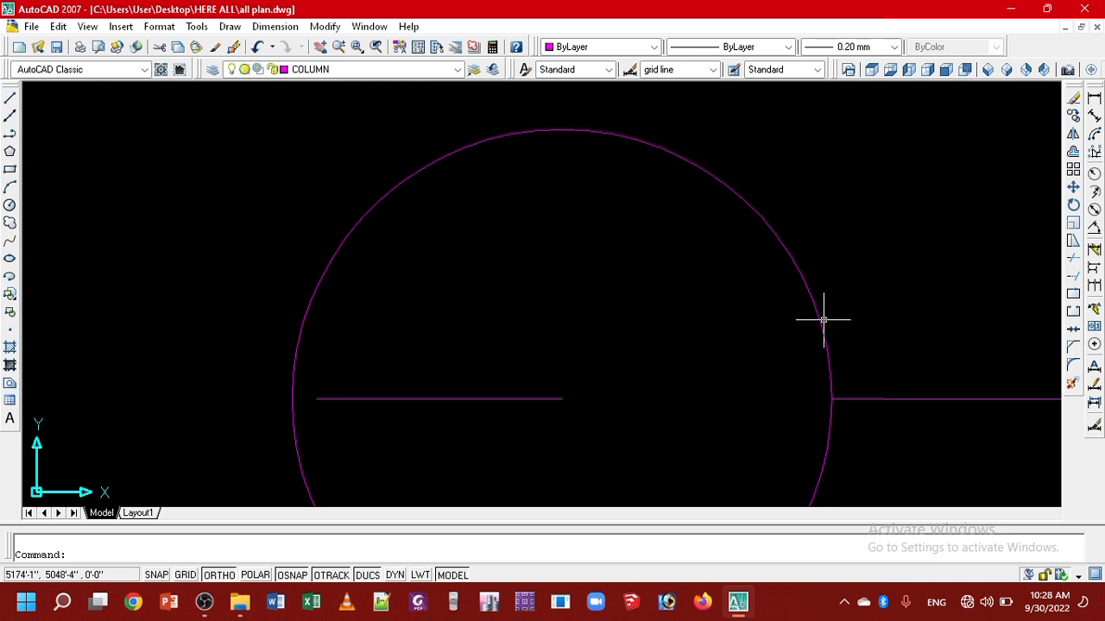
- Delete the existing full circle between the two horizontal lines
{"action": "left_click", "coordinate": [860, 347]}
{"action": "left_click", "coordinate": [633, 242]}
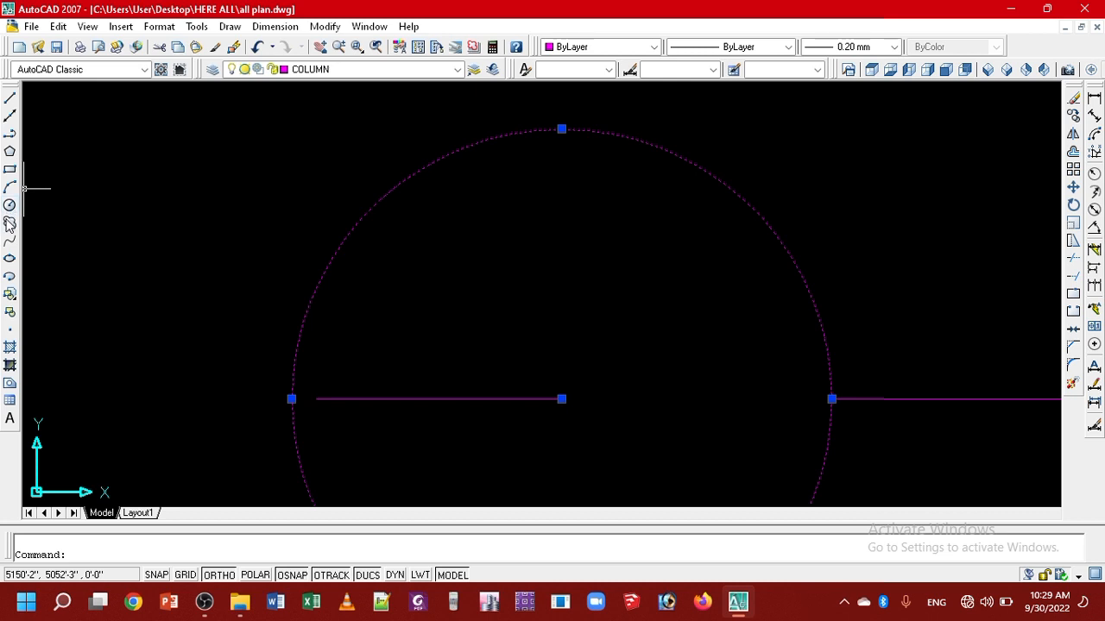
{"action": "scroll", "coordinate": [503, 341], "scroll_direction": "down", "scroll_amount": 3}
{"action": "scroll", "coordinate": [576, 348], "scroll_direction": "up", "scroll_amount": 2}
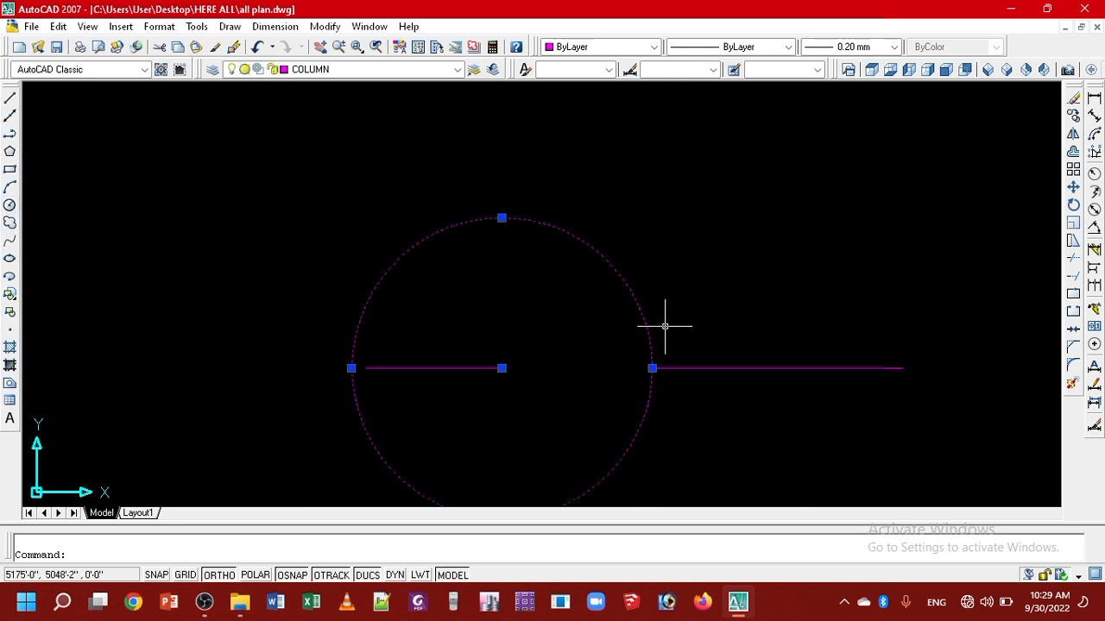
{"action": "left_click", "coordinate": [664, 326]}
{"action": "left_click", "coordinate": [556, 250]}
{"action": "key", "text": "Delete"}
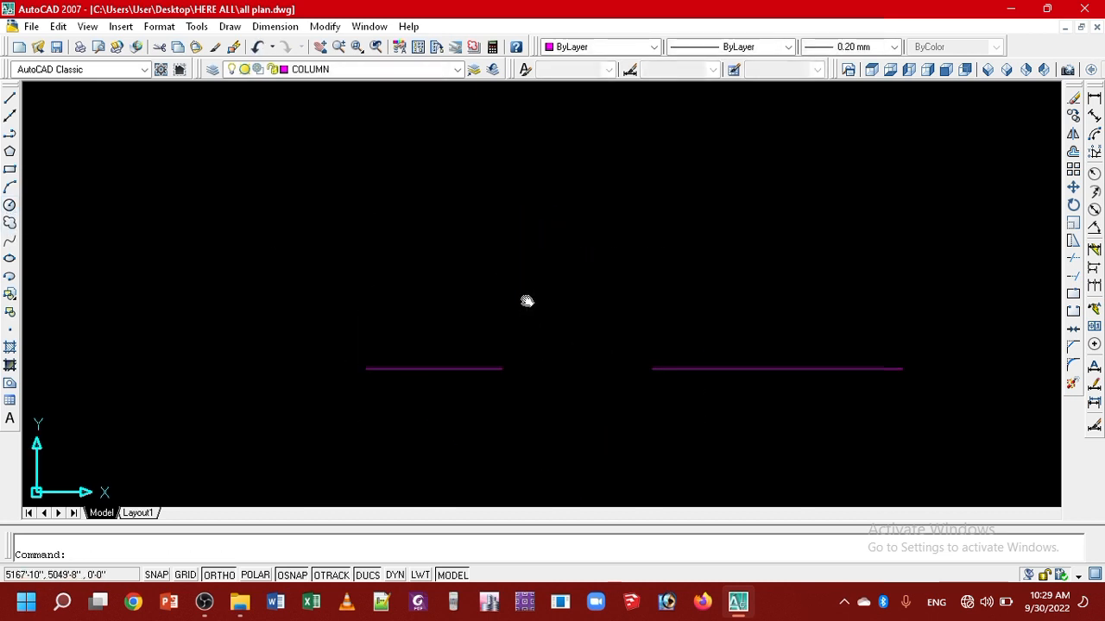
{"action": "middle_click_drag", "start_coordinate": [526, 301], "coordinate": [420, 241]}
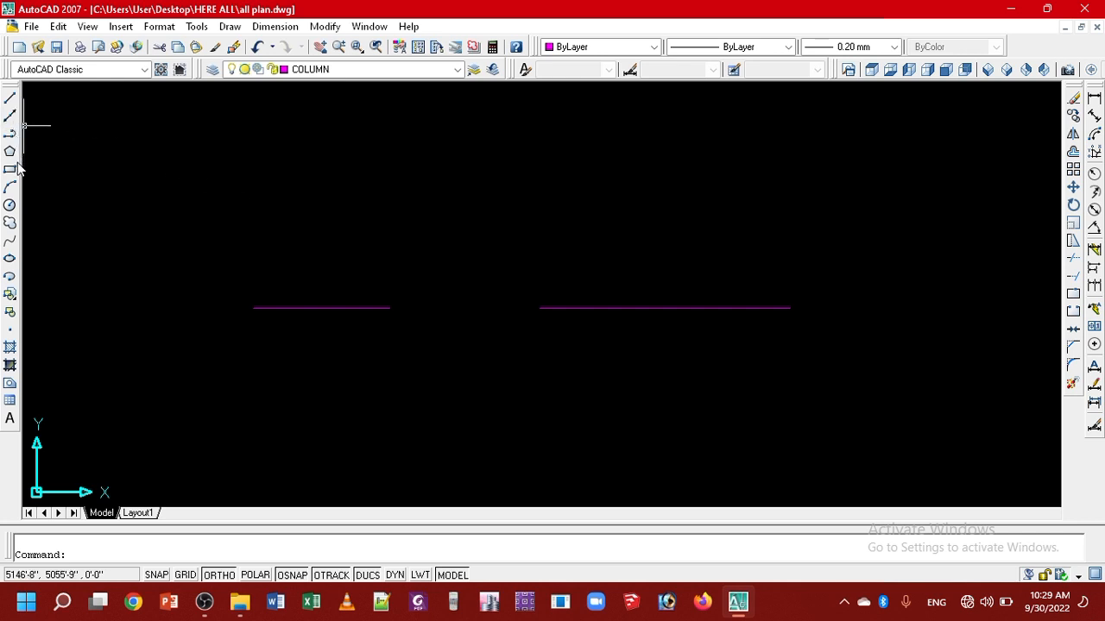
- Try a three-point arc from the left line's inner end through the right line's inner end, finishing just below it
{"action": "left_click", "coordinate": [9, 188]}
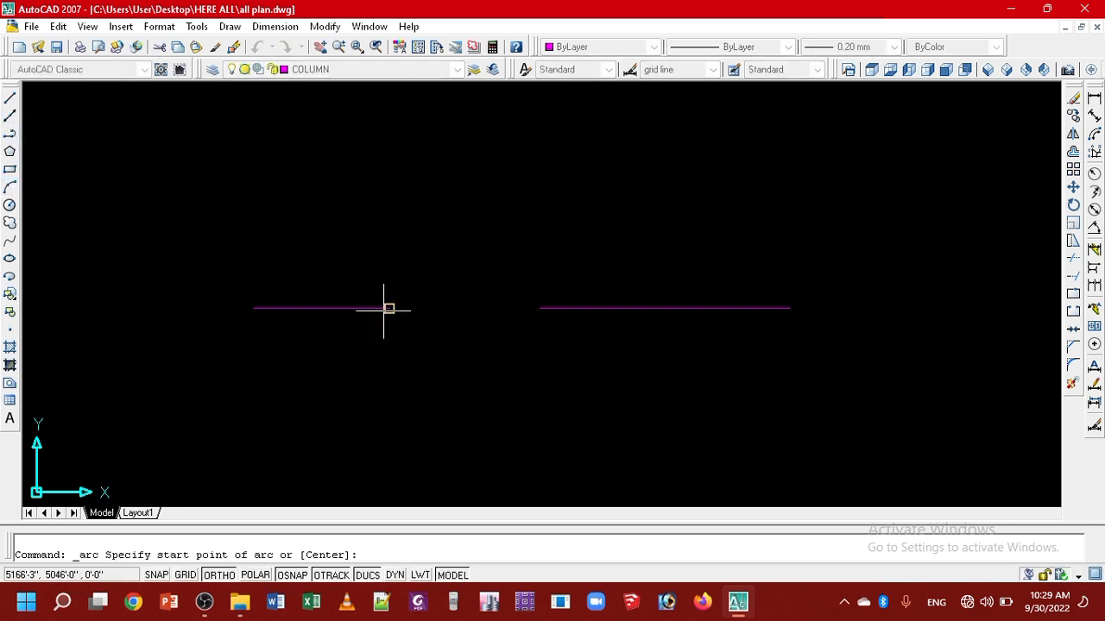
{"action": "scroll", "coordinate": [379, 311], "scroll_direction": "up", "scroll_amount": 4}
{"action": "scroll", "coordinate": [907, 309], "scroll_direction": "down", "scroll_amount": 4}
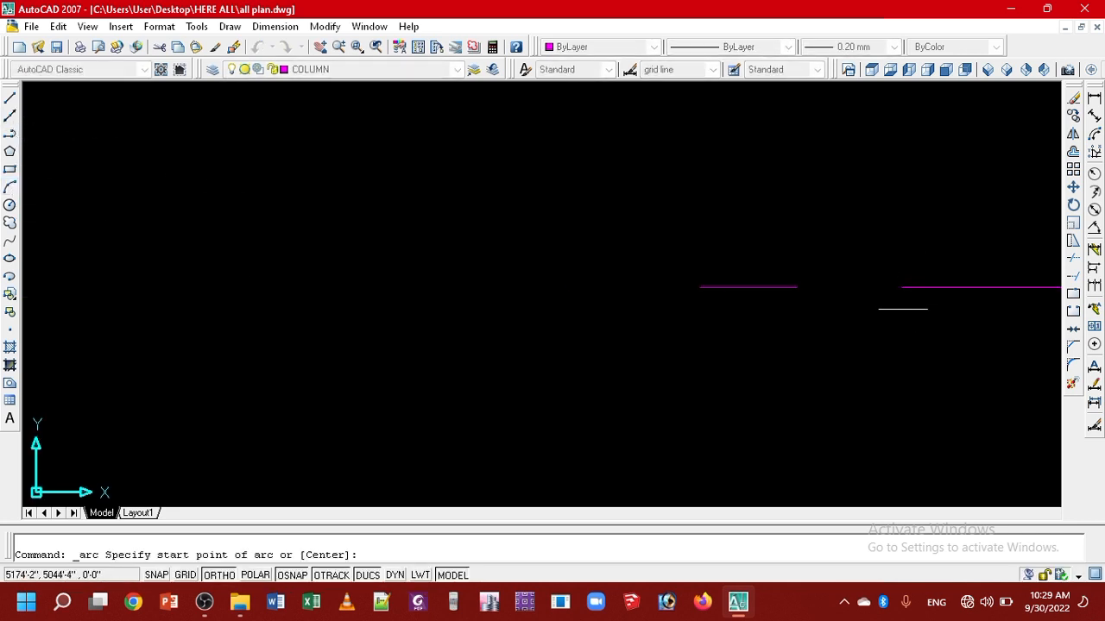
{"action": "middle_click_drag", "start_coordinate": [905, 313], "coordinate": [670, 370]}
{"action": "scroll", "coordinate": [563, 374], "scroll_direction": "up", "scroll_amount": 4}
{"action": "scroll", "coordinate": [566, 374], "scroll_direction": "up", "scroll_amount": 2}
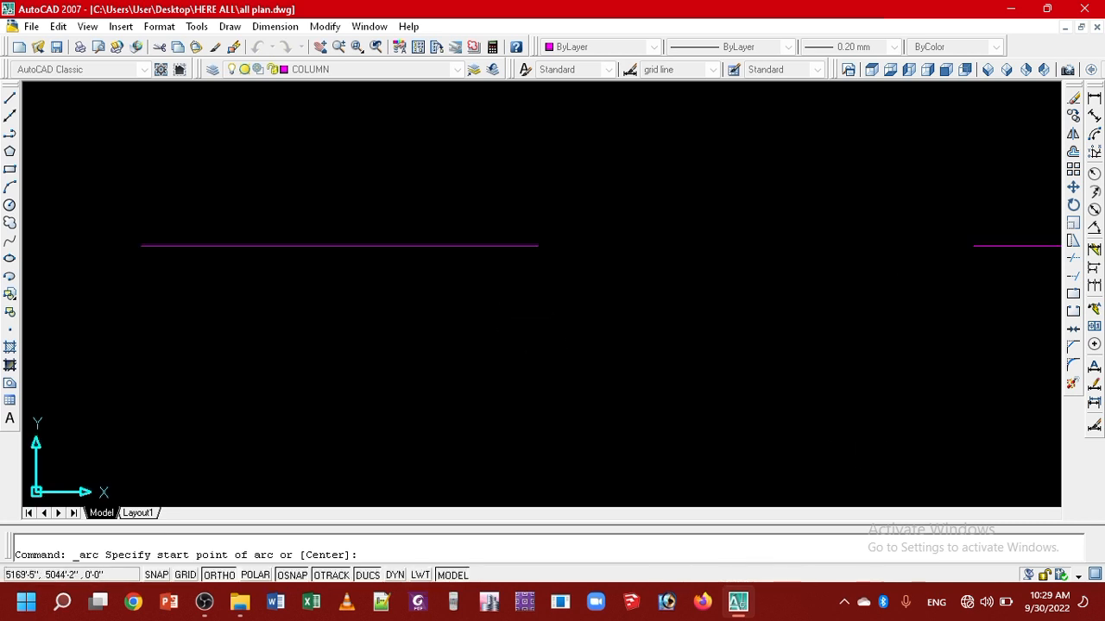
{"action": "middle_click_drag", "start_coordinate": [782, 434], "coordinate": [639, 489]}
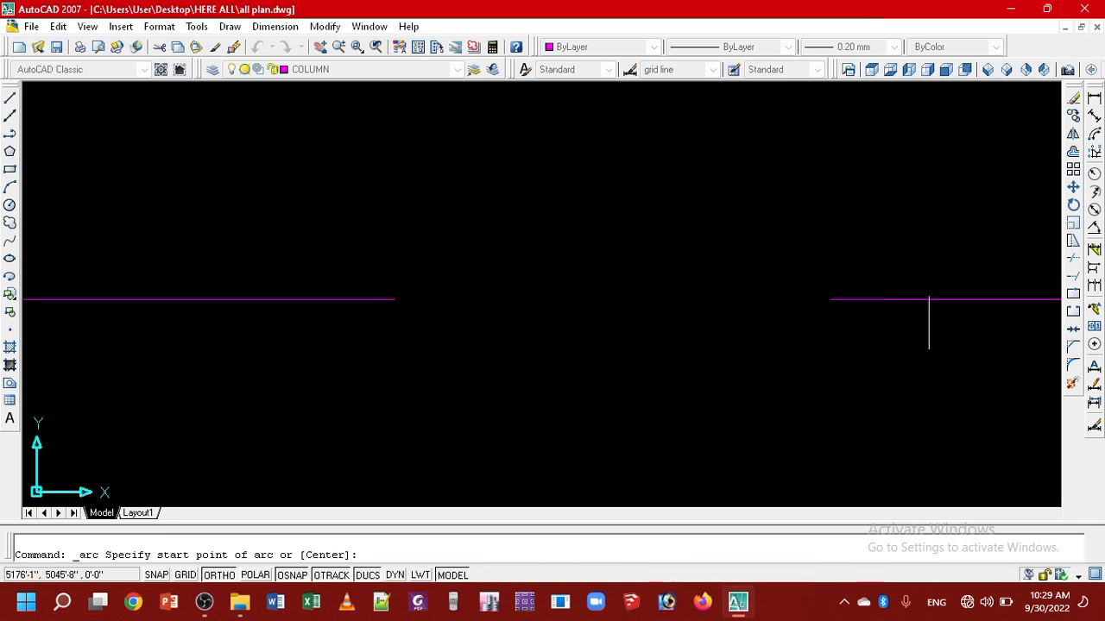
{"action": "middle_click_drag", "start_coordinate": [618, 335], "coordinate": [531, 374]}
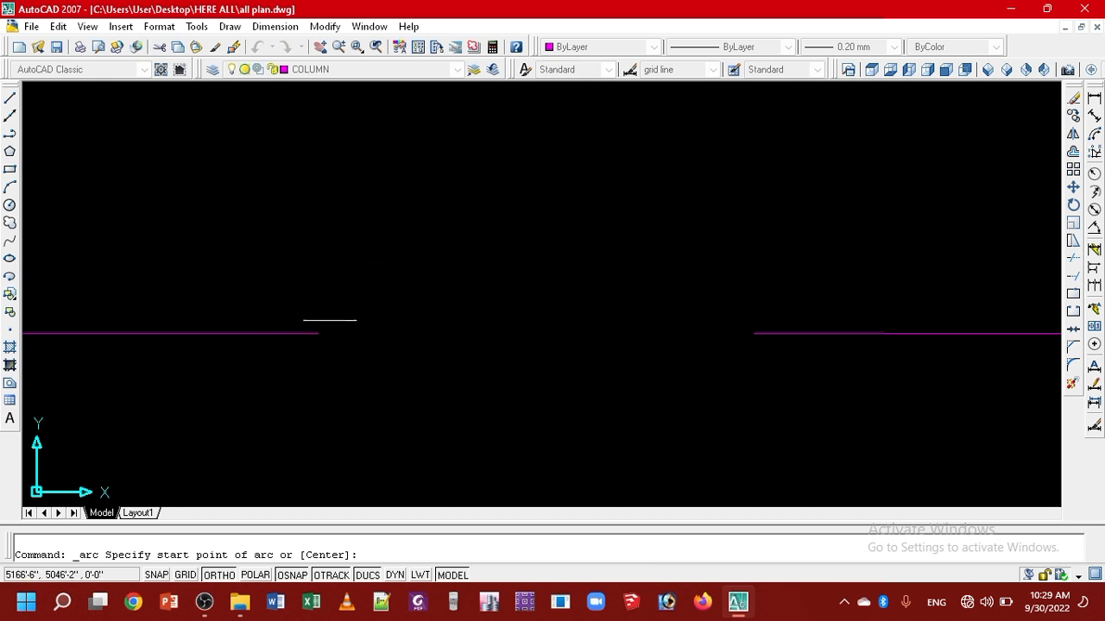
{"action": "left_click", "coordinate": [316, 333]}
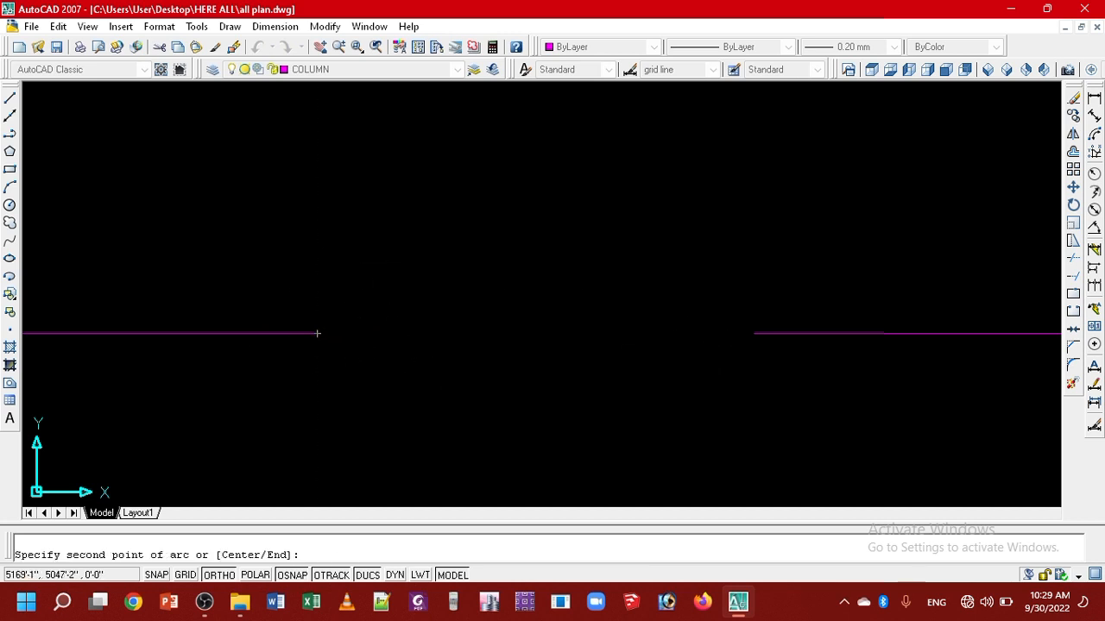
{"action": "left_click", "coordinate": [754, 334]}
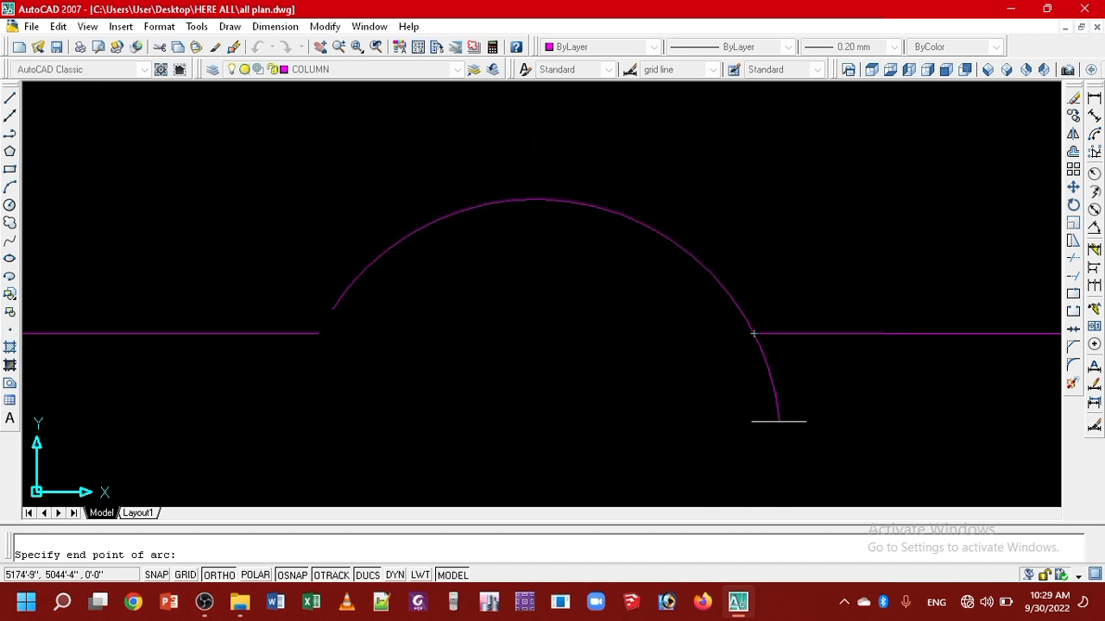
{"action": "left_click", "coordinate": [766, 397]}
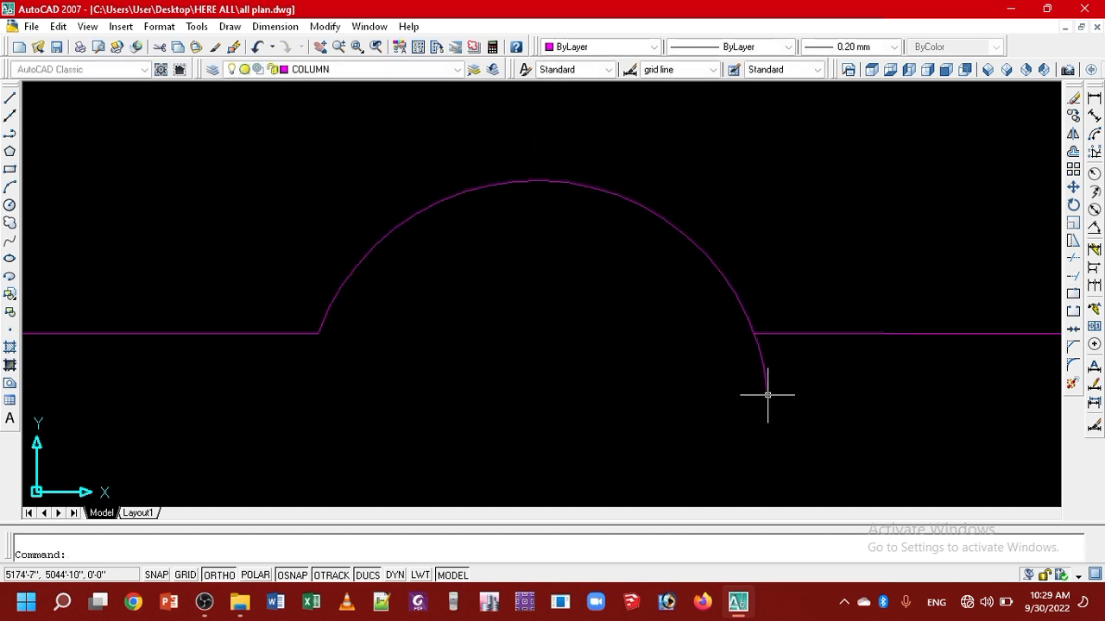
- Delete the three-point arc spanning the gap between the two lines
{"action": "left_click", "coordinate": [776, 230]}
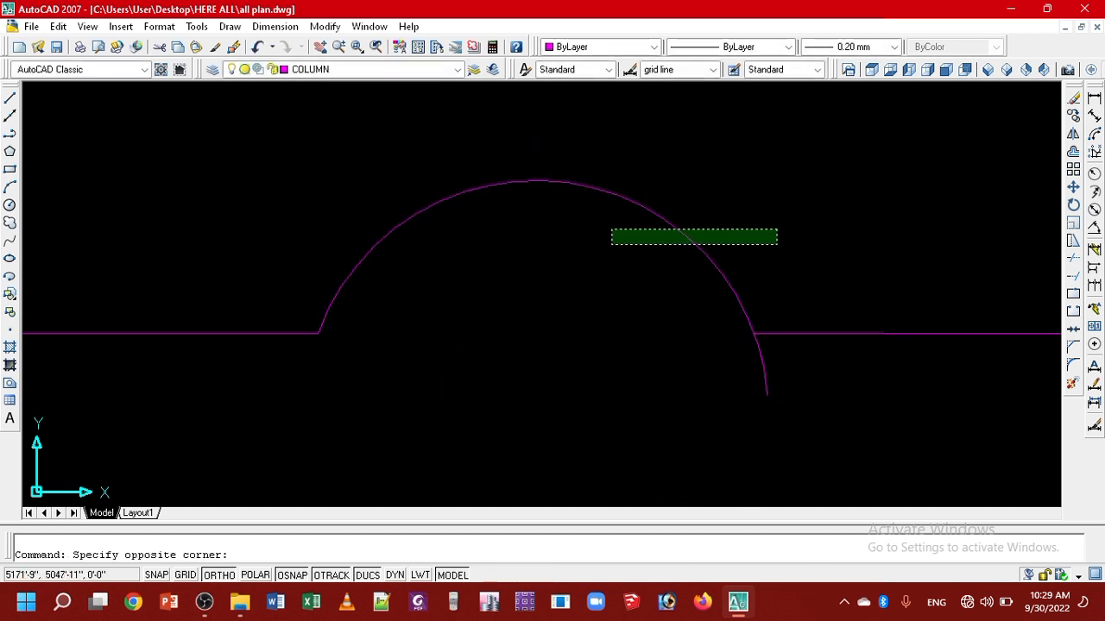
{"action": "left_click", "coordinate": [615, 242]}
{"action": "key", "text": "Delete"}
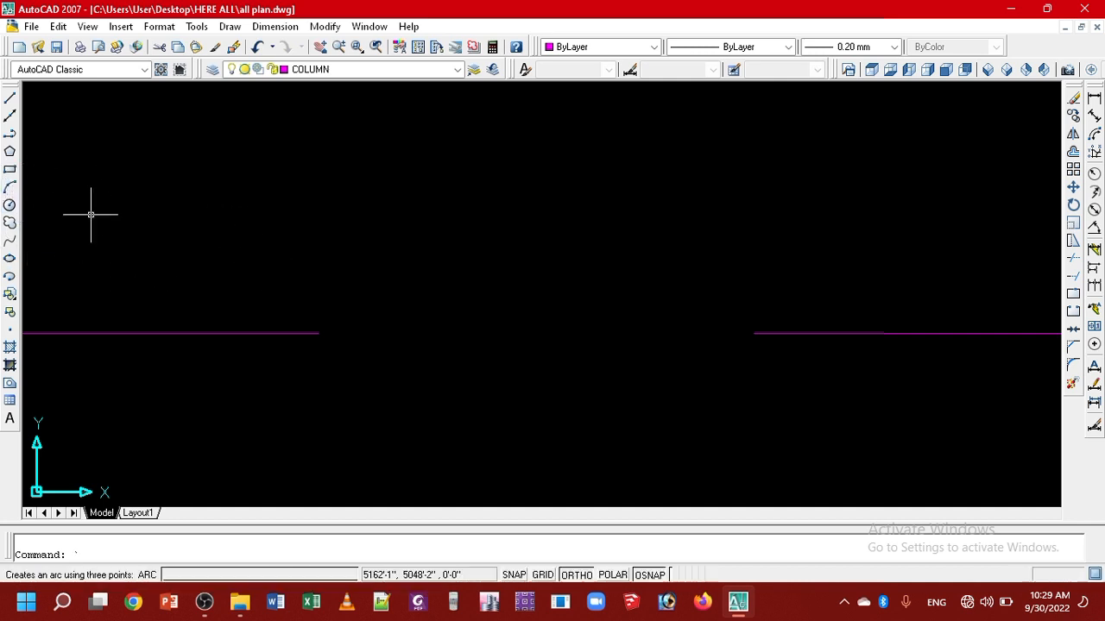
- Try the three-point arc again through both inner line ends, finishing farther below the right line
{"action": "left_click", "coordinate": [9, 189]}
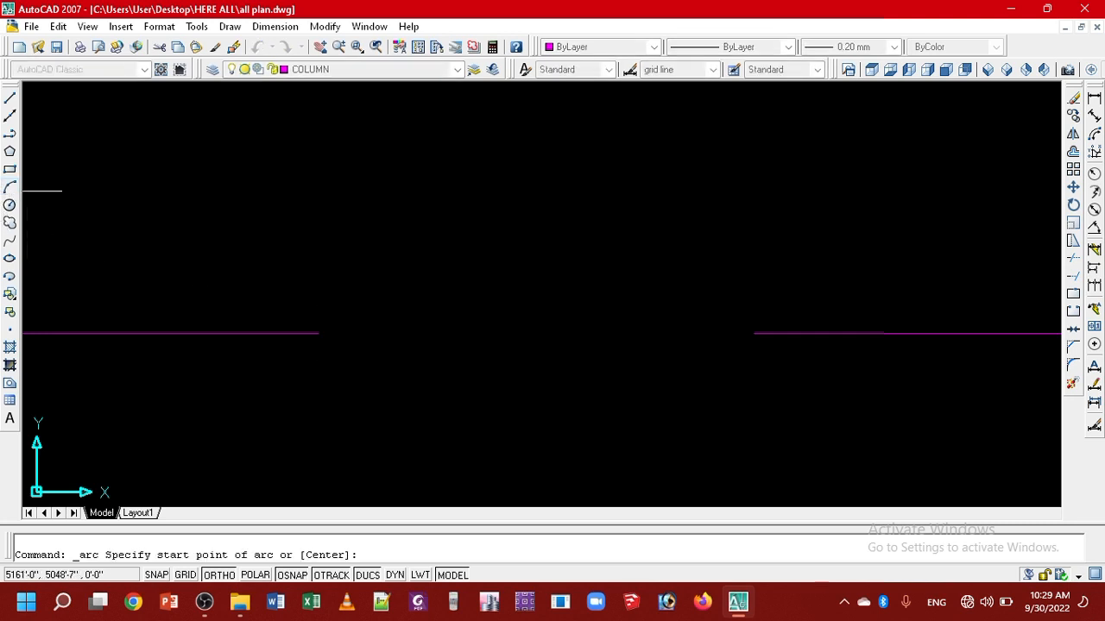
{"action": "left_click", "coordinate": [318, 334]}
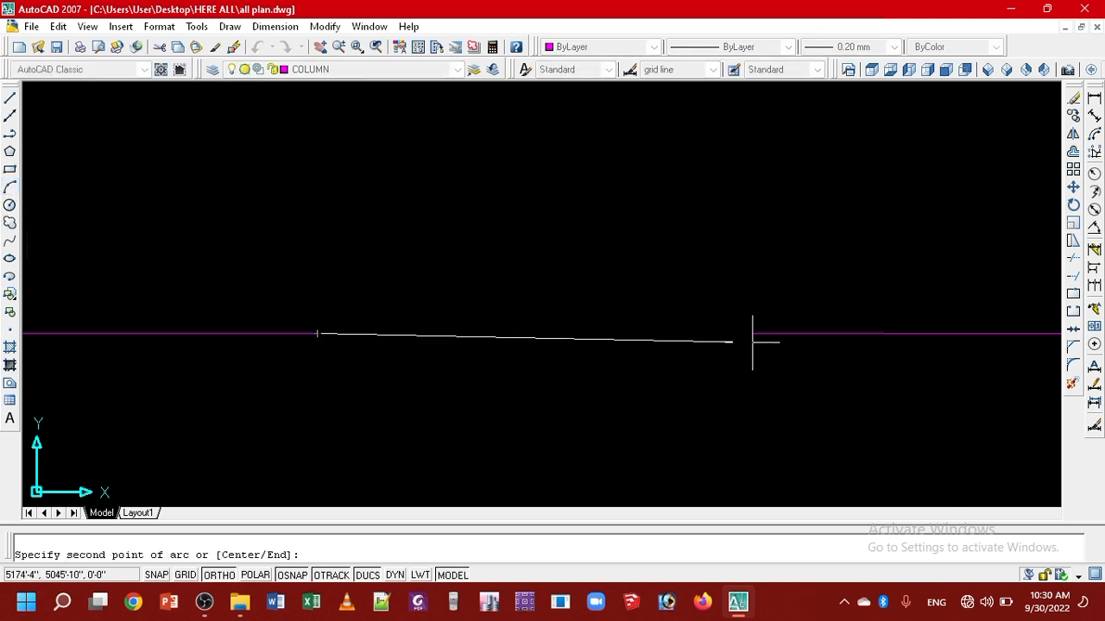
{"action": "left_click", "coordinate": [752, 334]}
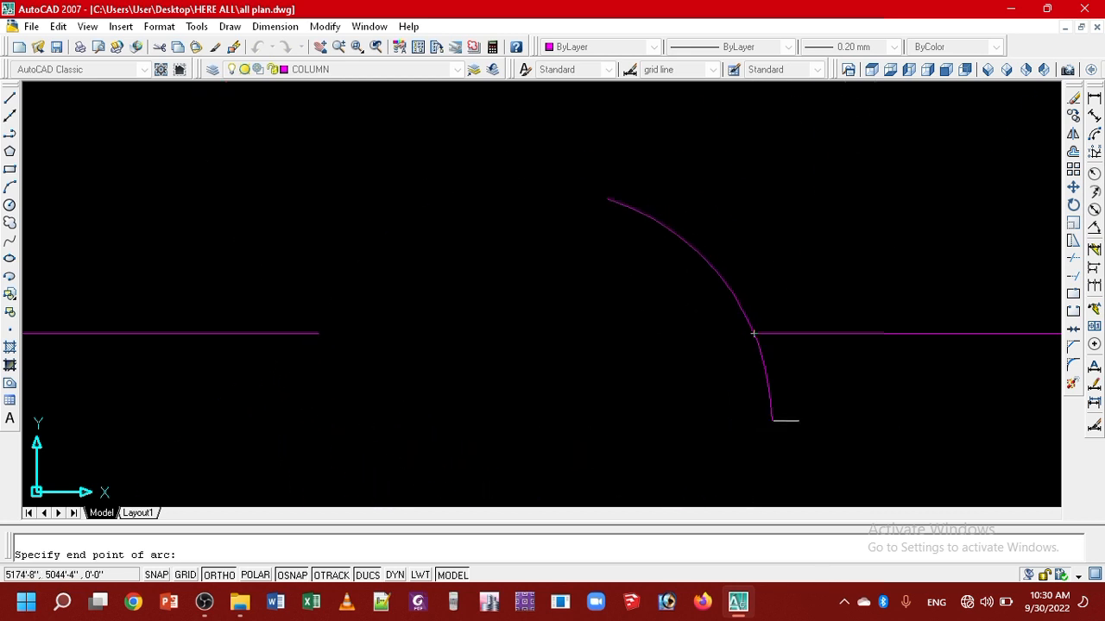
{"action": "left_click", "coordinate": [787, 429]}
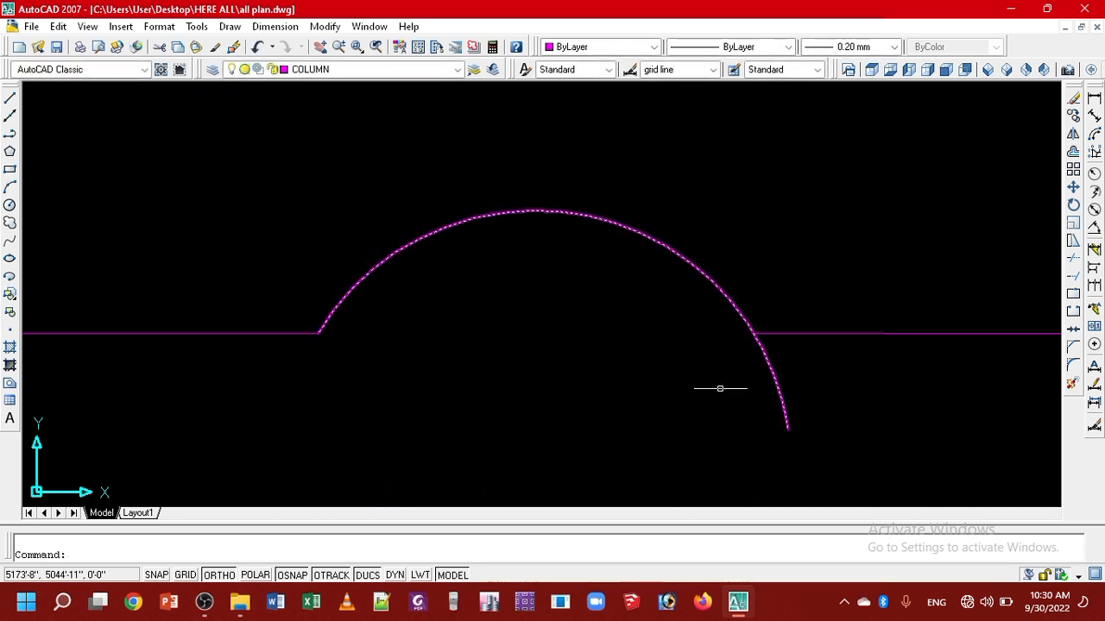
- Delete the second arc attempt, leaving only the two horizontal lines
{"action": "middle_click_drag", "start_coordinate": [634, 374], "coordinate": [584, 377]}
{"action": "left_click", "coordinate": [740, 406]}
{"action": "left_click", "coordinate": [601, 372]}
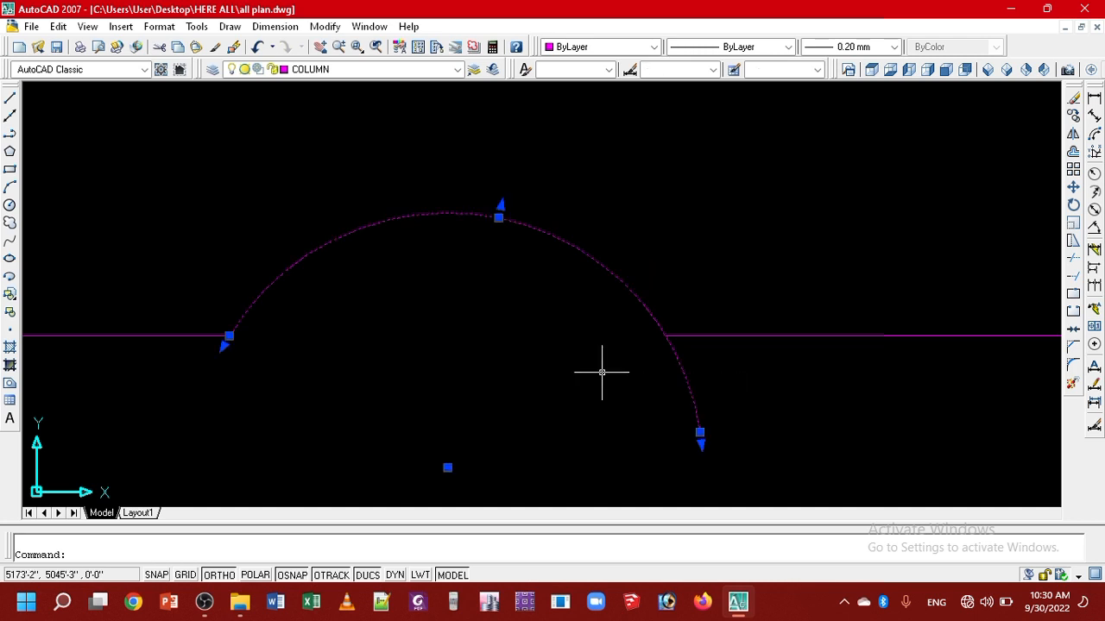
{"action": "key", "text": "Delete"}
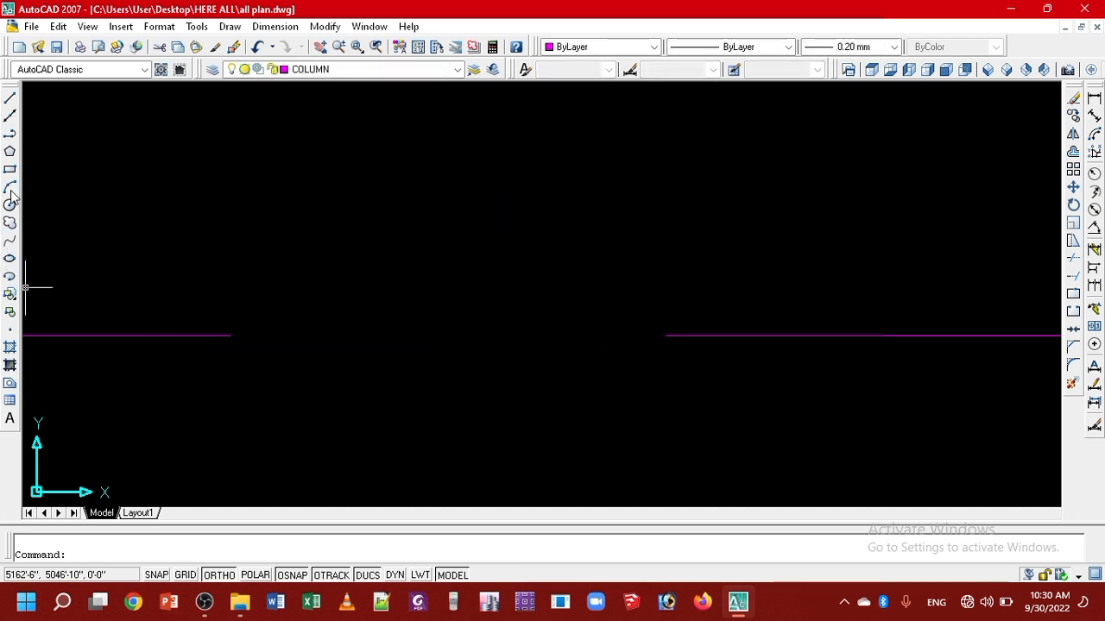
- Draw a line bridging the gap from the left line's inner endpoint to the right line's inner endpoint
{"action": "left_click", "coordinate": [9, 205]}
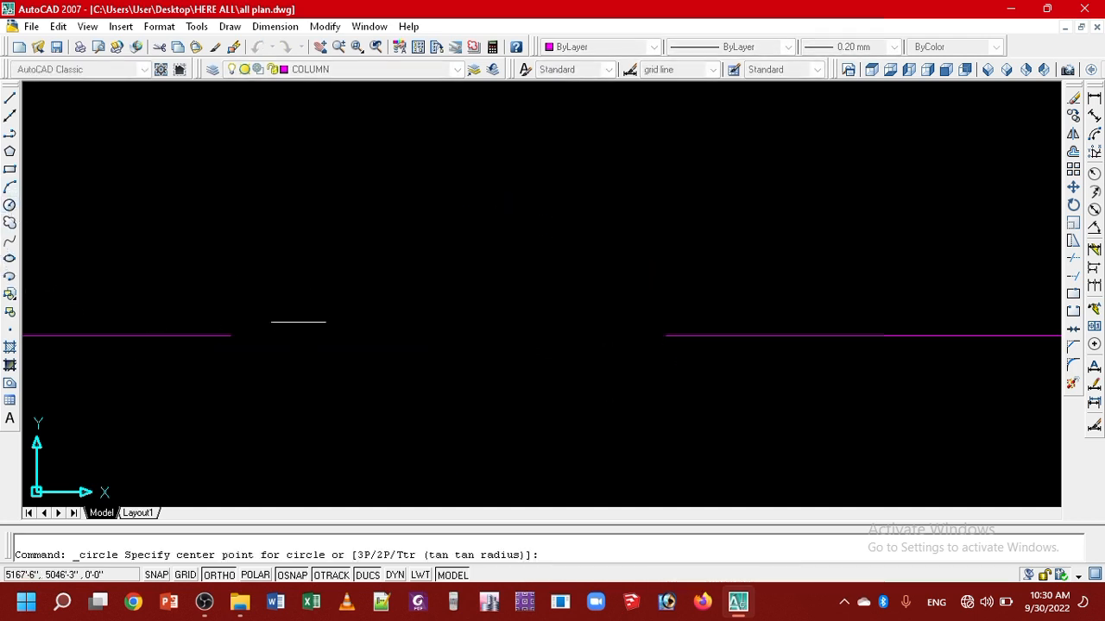
{"action": "key", "text": "Escape"}
{"action": "type", "text": "l"}
{"action": "key", "text": "Return"}
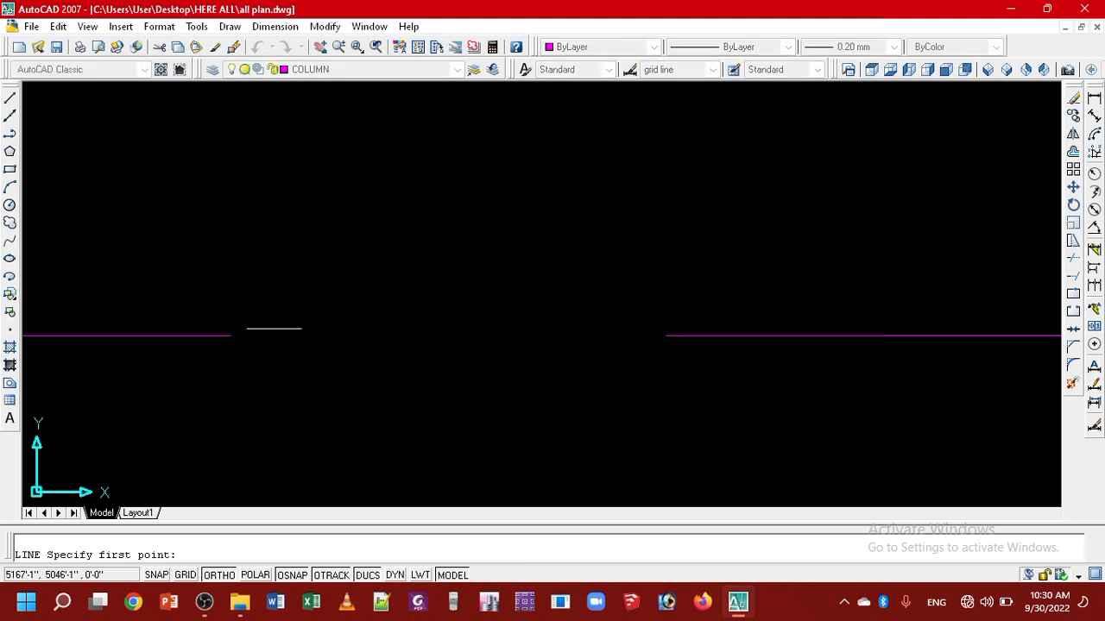
{"action": "left_click", "coordinate": [229, 335]}
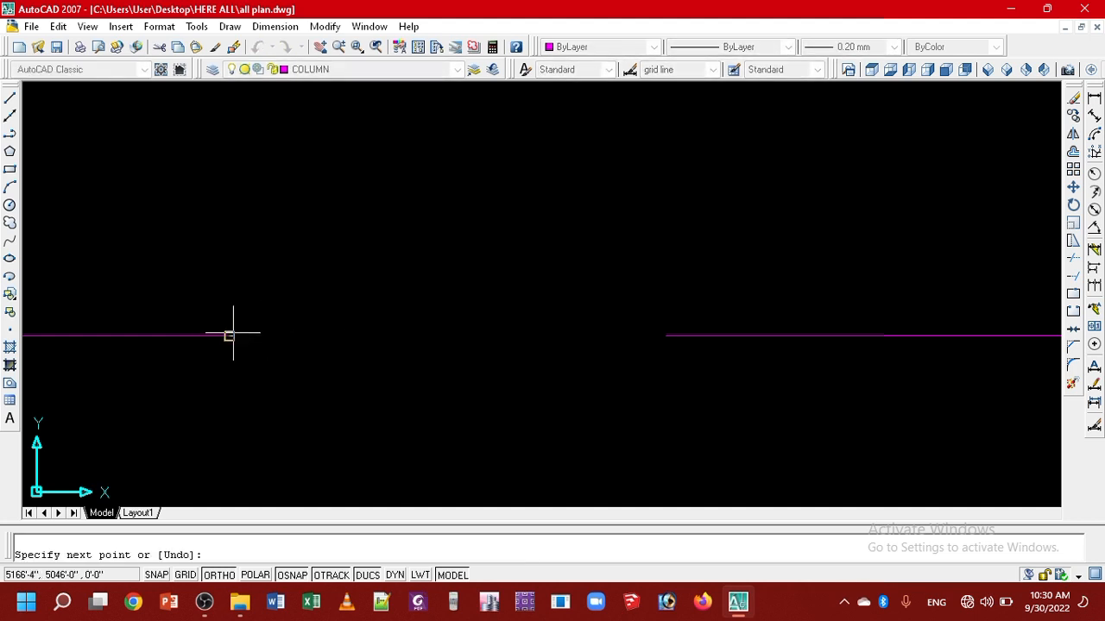
{"action": "left_click", "coordinate": [665, 336]}
{"action": "key", "text": "Escape"}
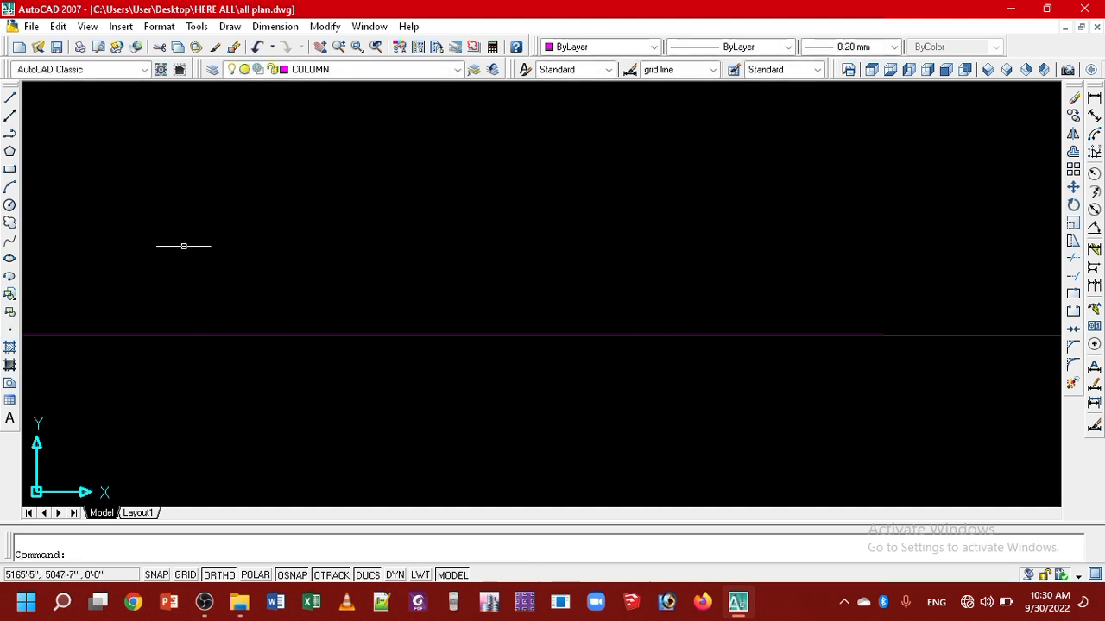
- Draw a circle centred on the bridging line's midpoint with its radius reaching the right line's inner endpoint, and delete the bridging line
{"action": "left_click", "coordinate": [10, 205]}
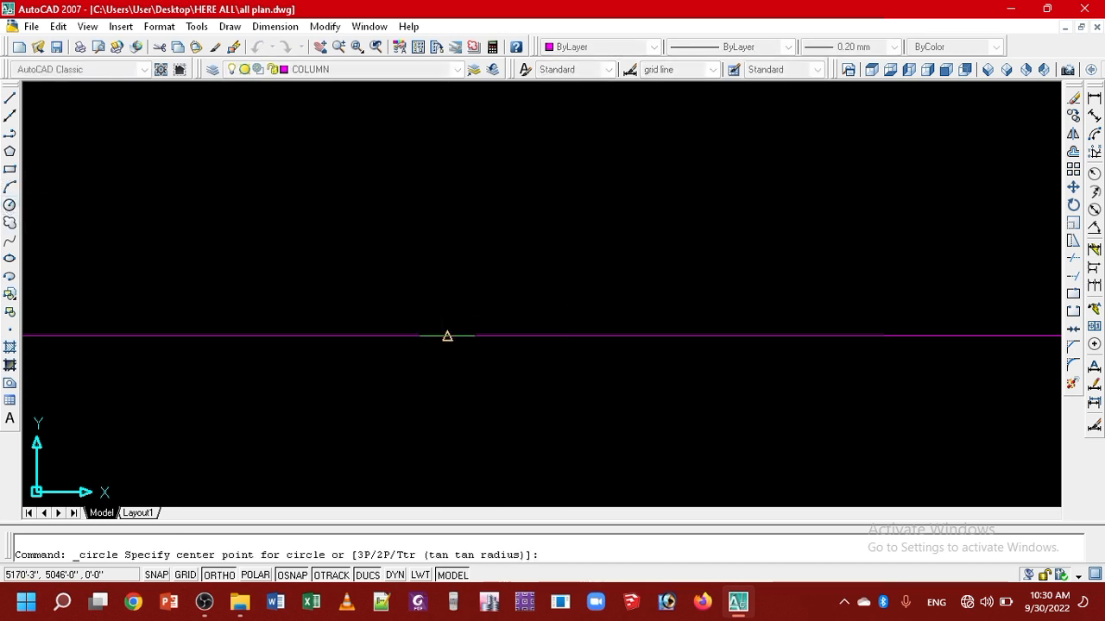
{"action": "left_click", "coordinate": [447, 336]}
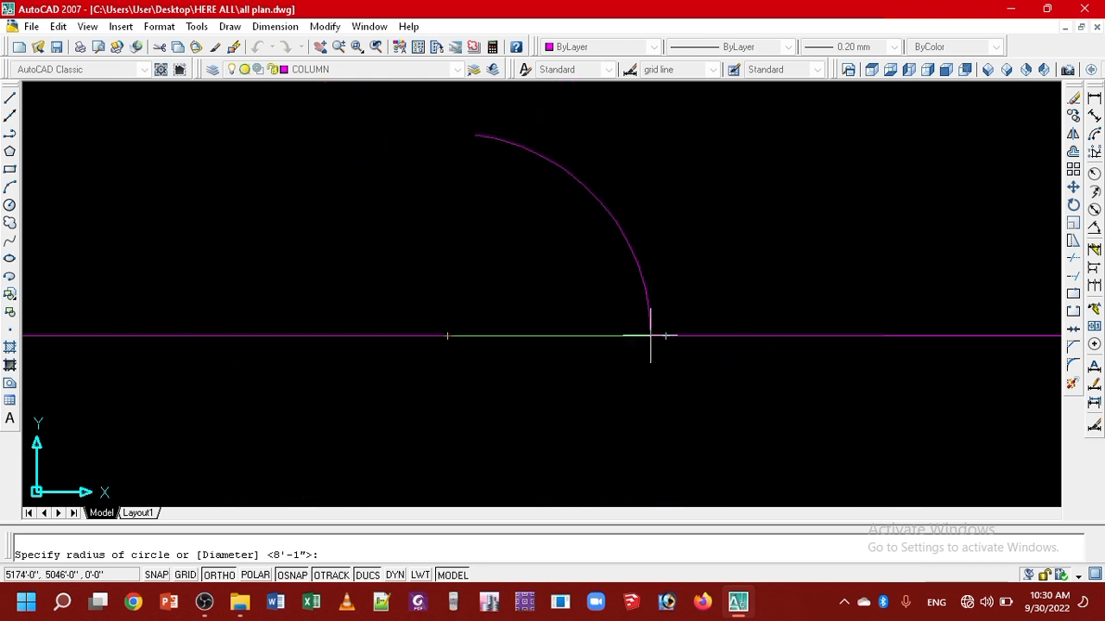
{"action": "left_click", "coordinate": [665, 335]}
{"action": "left_click", "coordinate": [477, 336]}
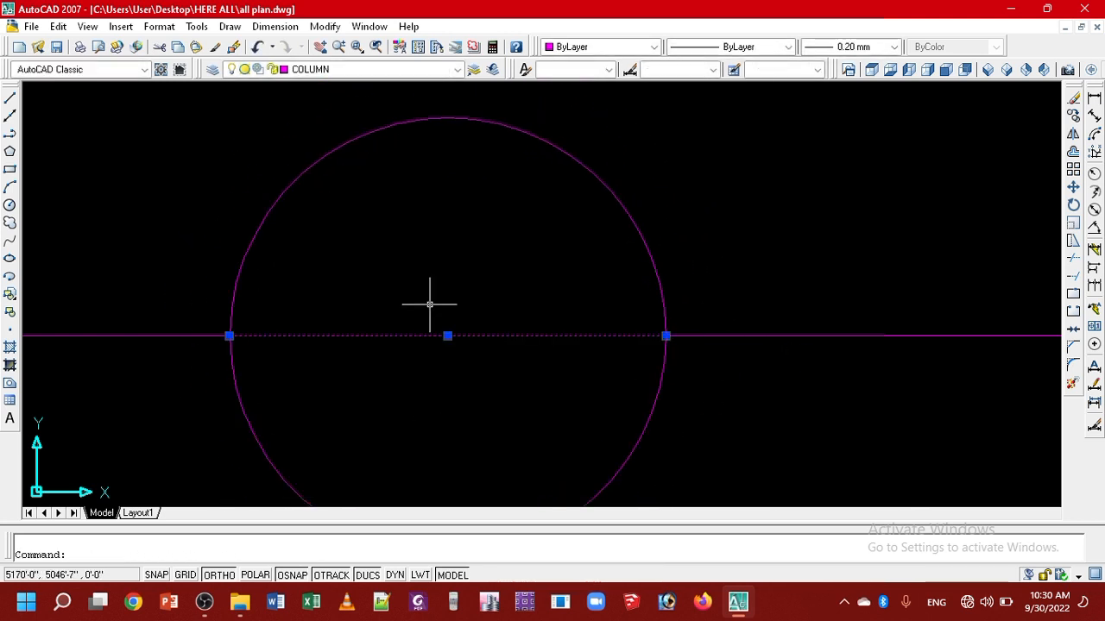
{"action": "key", "text": "Delete"}
- Trim away the lower half of the circle below the two horizontal lines, leaving a semicircle joining their inner ends
{"action": "scroll", "coordinate": [437, 341], "scroll_direction": "down", "scroll_amount": 5}
{"action": "scroll", "coordinate": [474, 353], "scroll_direction": "up", "scroll_amount": 4}
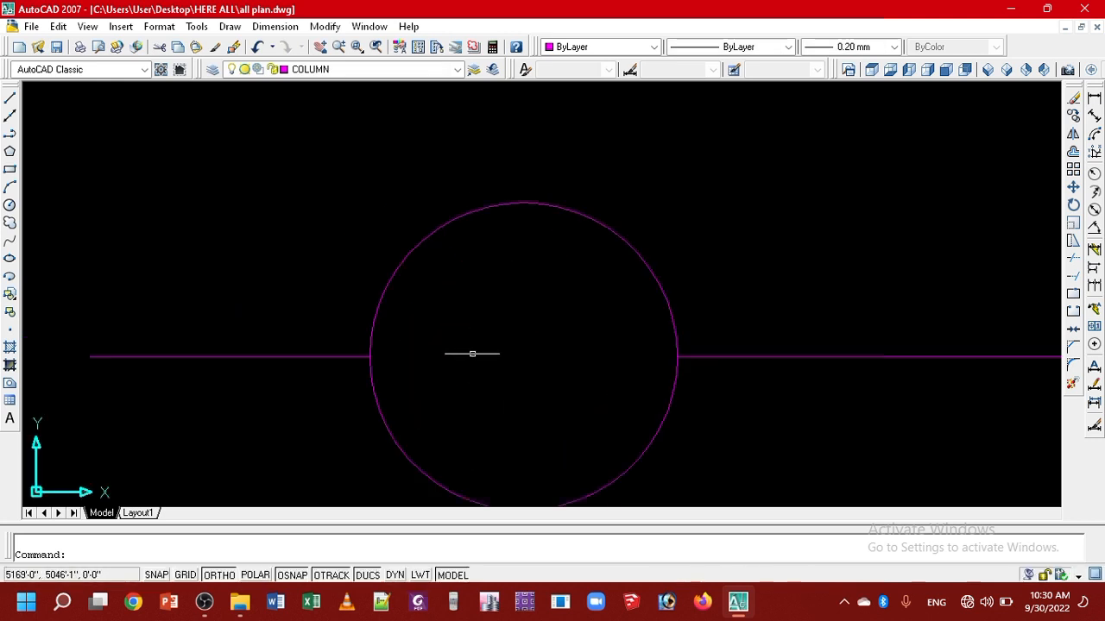
{"action": "scroll", "coordinate": [487, 382], "scroll_direction": "down", "scroll_amount": 3}
{"action": "middle_click_drag", "start_coordinate": [487, 383], "coordinate": [489, 345]}
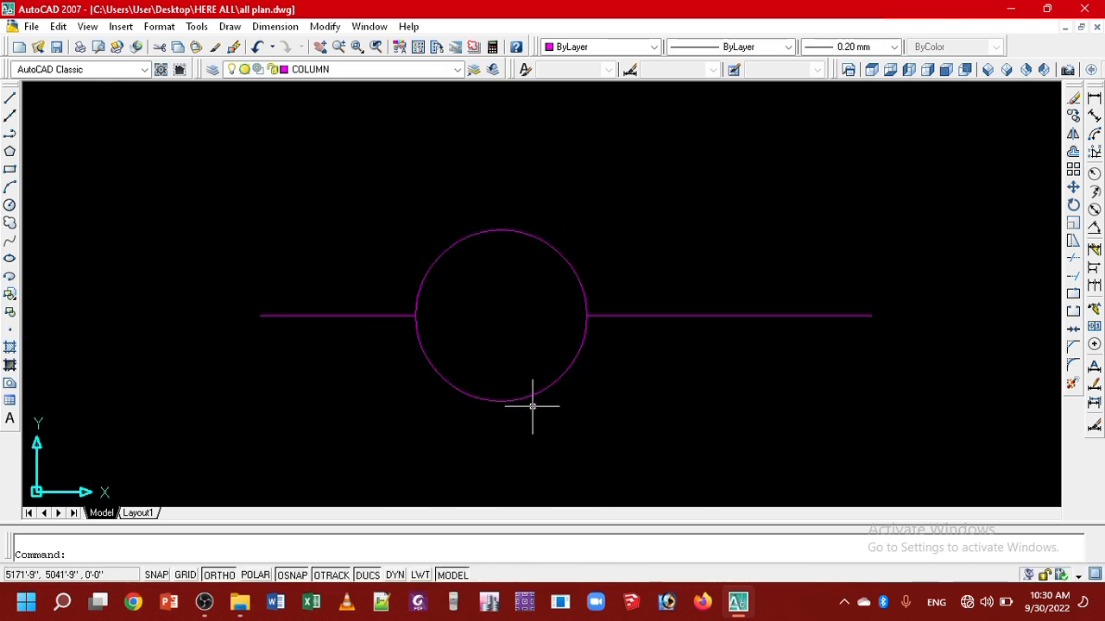
{"action": "scroll", "coordinate": [532, 405], "scroll_direction": "up", "scroll_amount": 3}
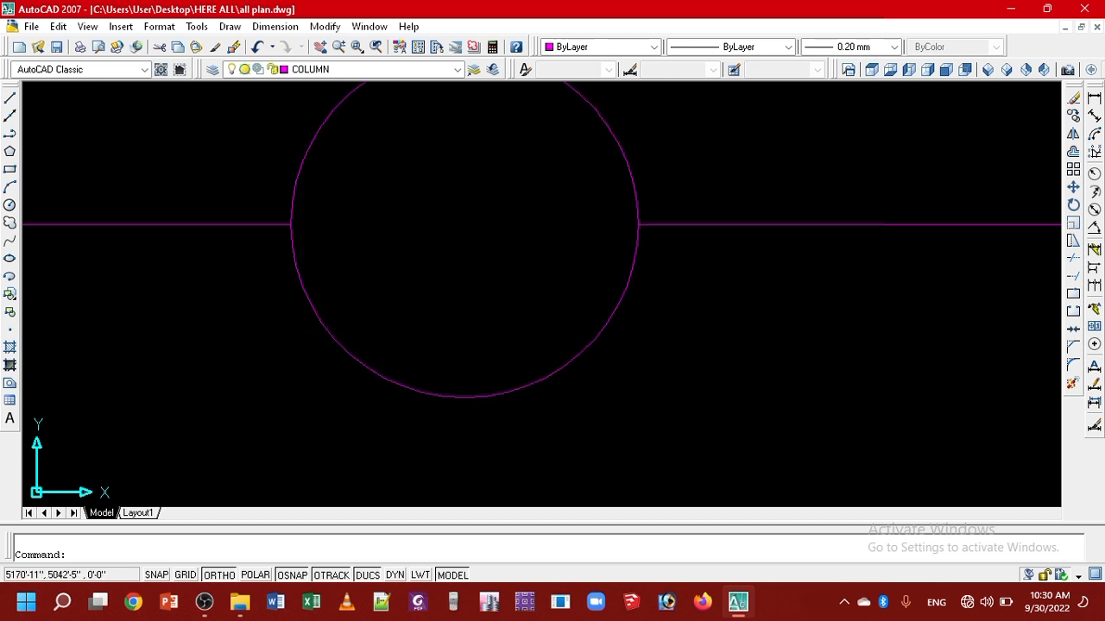
{"action": "middle_click_drag", "start_coordinate": [542, 278], "coordinate": [570, 382]}
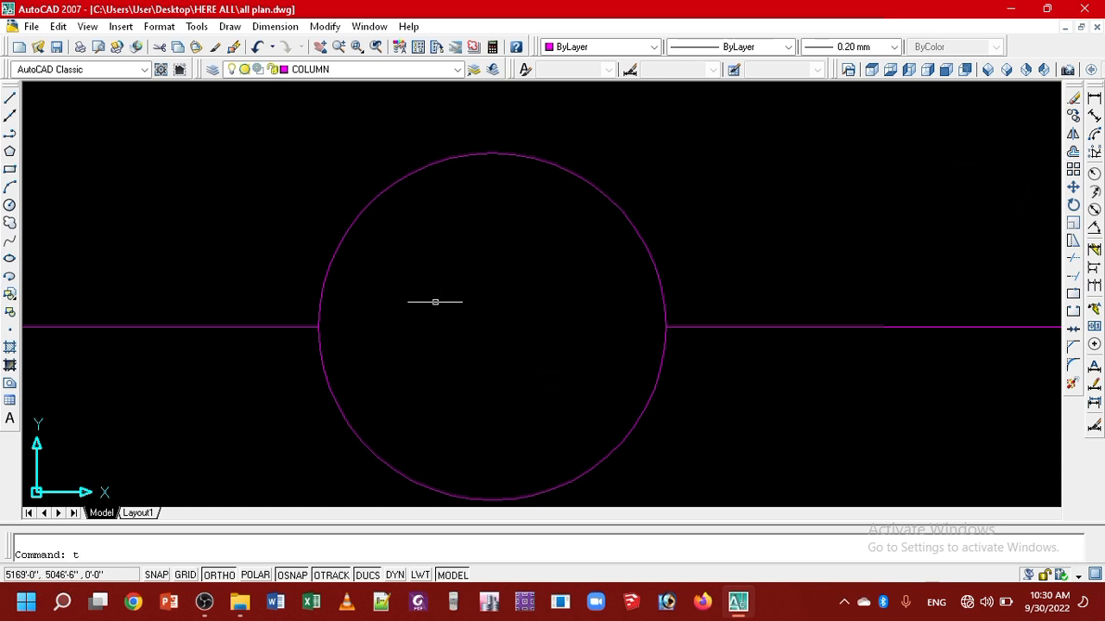
{"action": "key", "text": "Return"}
{"action": "key", "text": "Return"}
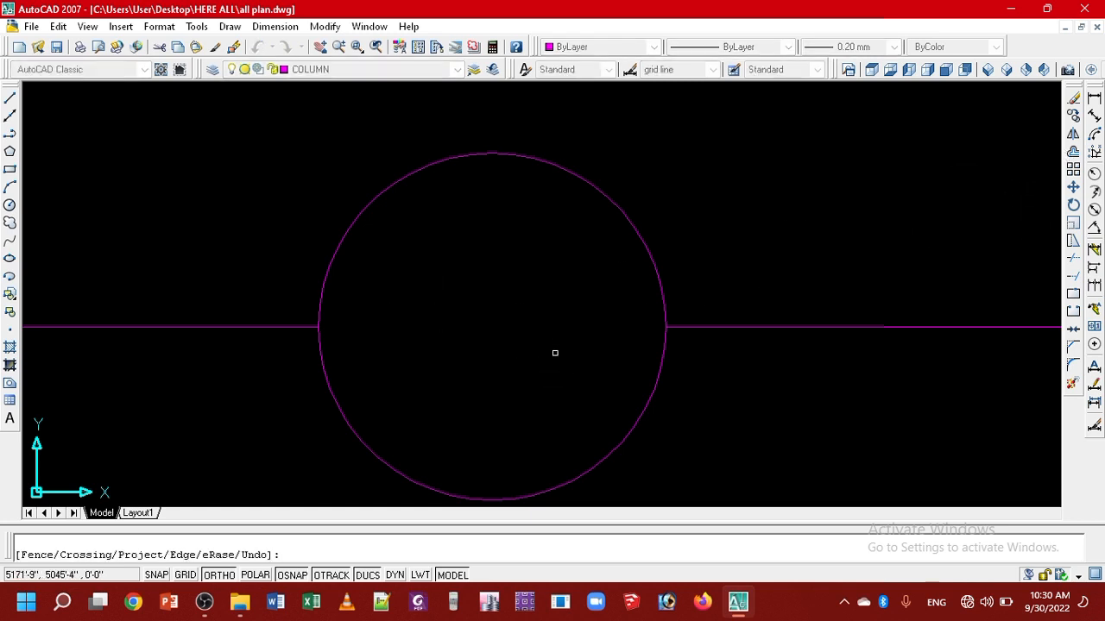
{"action": "middle_click_drag", "start_coordinate": [555, 353], "coordinate": [548, 284]}
{"action": "left_click", "coordinate": [623, 415]}
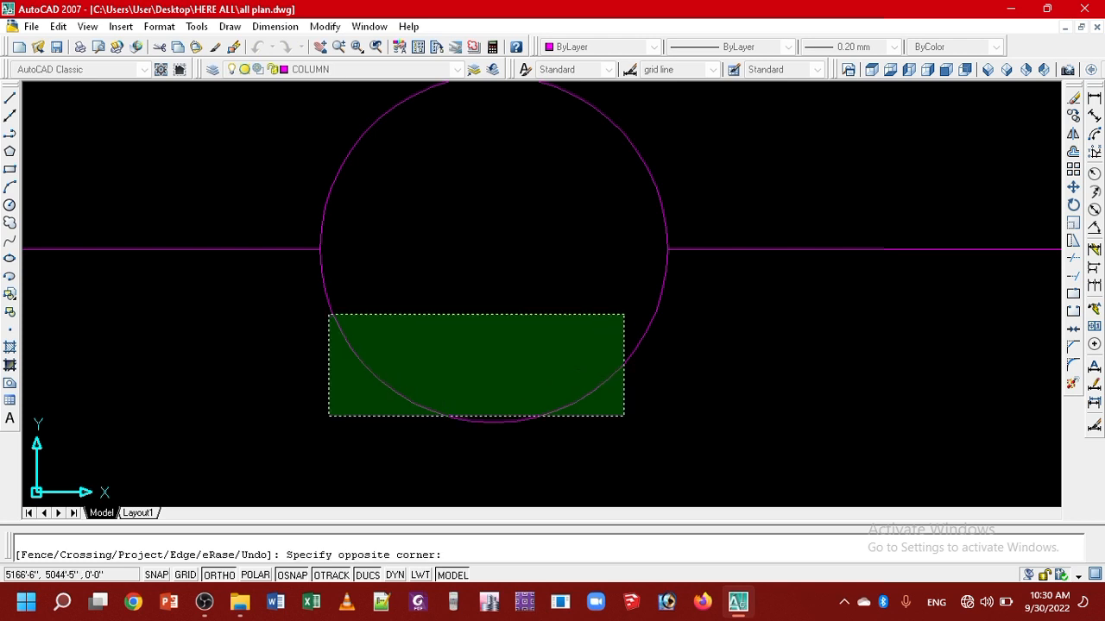
{"action": "left_click", "coordinate": [296, 307]}
{"action": "mouse_move", "coordinate": [390, 312]}
{"action": "middle_mouse_down"}
{"action": "mouse_move", "coordinate": [417, 437]}
{"action": "mouse_move", "coordinate": [431, 412]}
{"action": "mouse_move", "coordinate": [481, 387]}
{"action": "middle_mouse_up"}
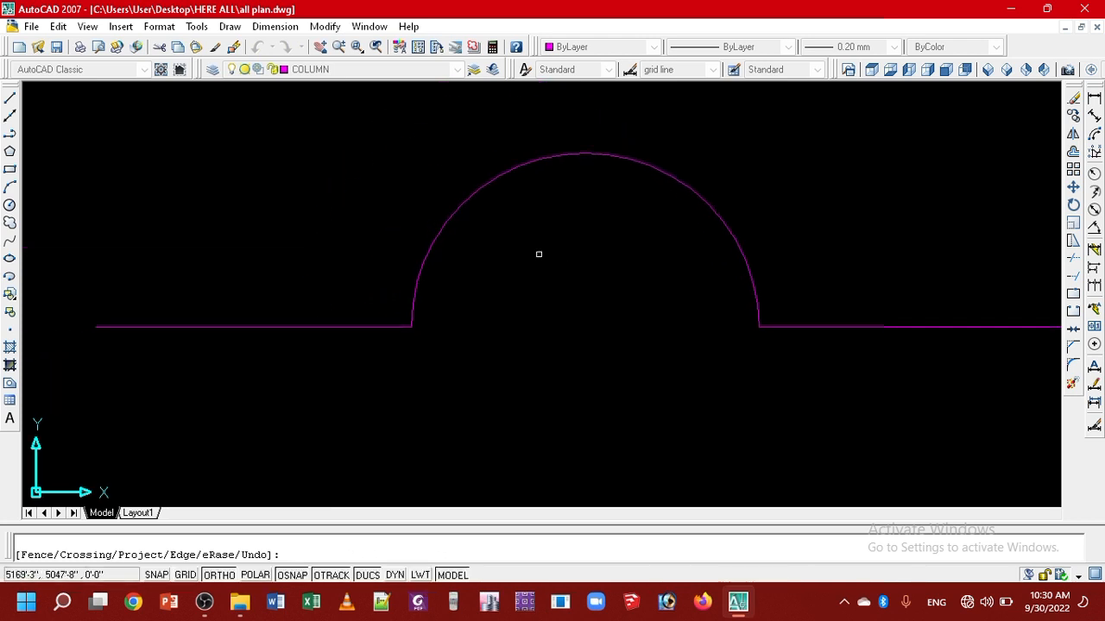
{"action": "middle_click_drag", "start_coordinate": [572, 339], "coordinate": [521, 302]}
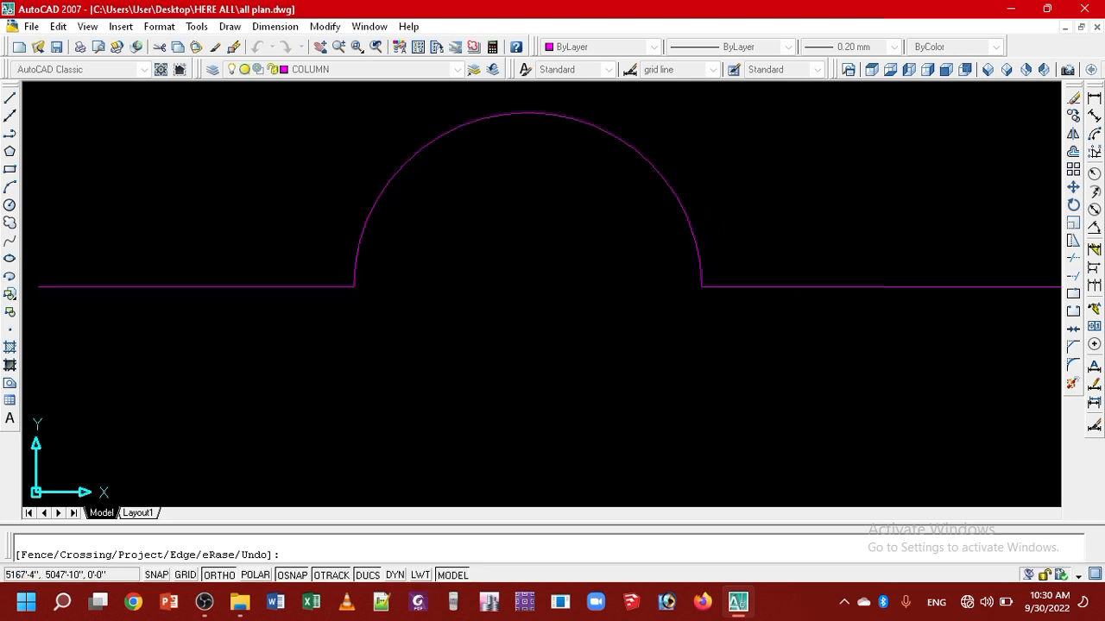
- Delete the semicircular arc between the two horizontal lines
{"action": "middle_click_drag", "start_coordinate": [414, 211], "coordinate": [440, 267]}
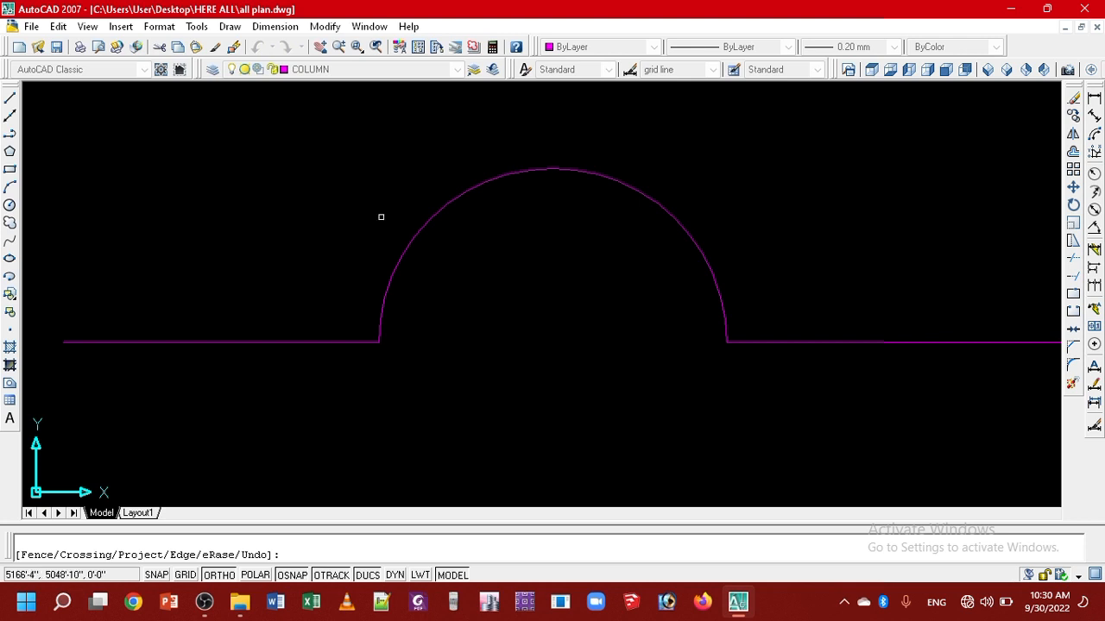
{"action": "key", "text": "Escape"}
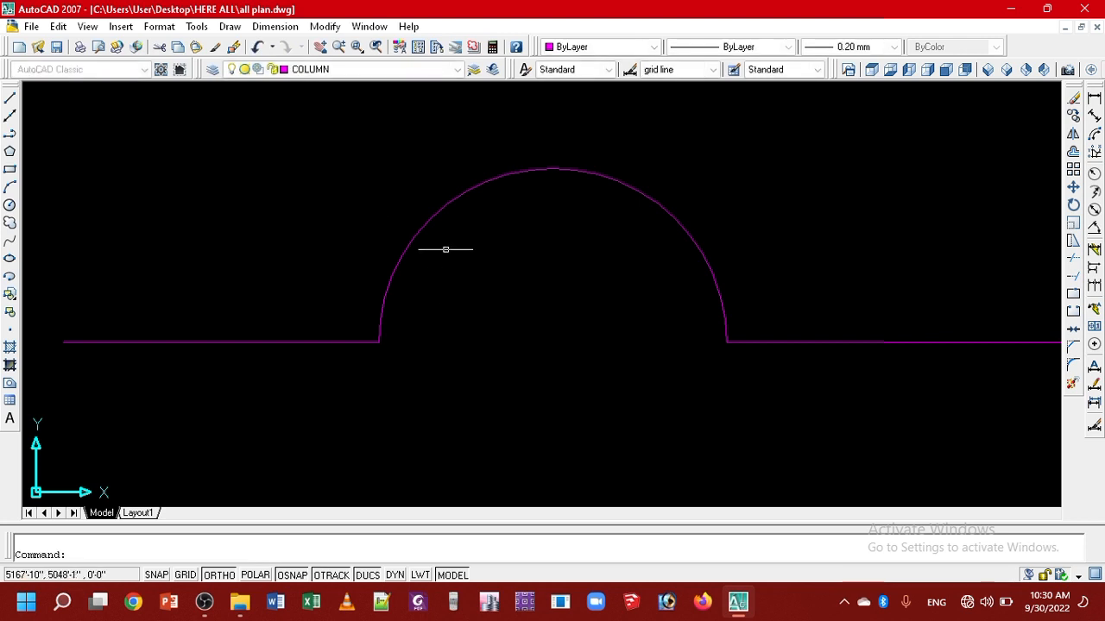
{"action": "left_click", "coordinate": [745, 256]}
{"action": "key", "text": "Escape"}
{"action": "left_click", "coordinate": [537, 178]}
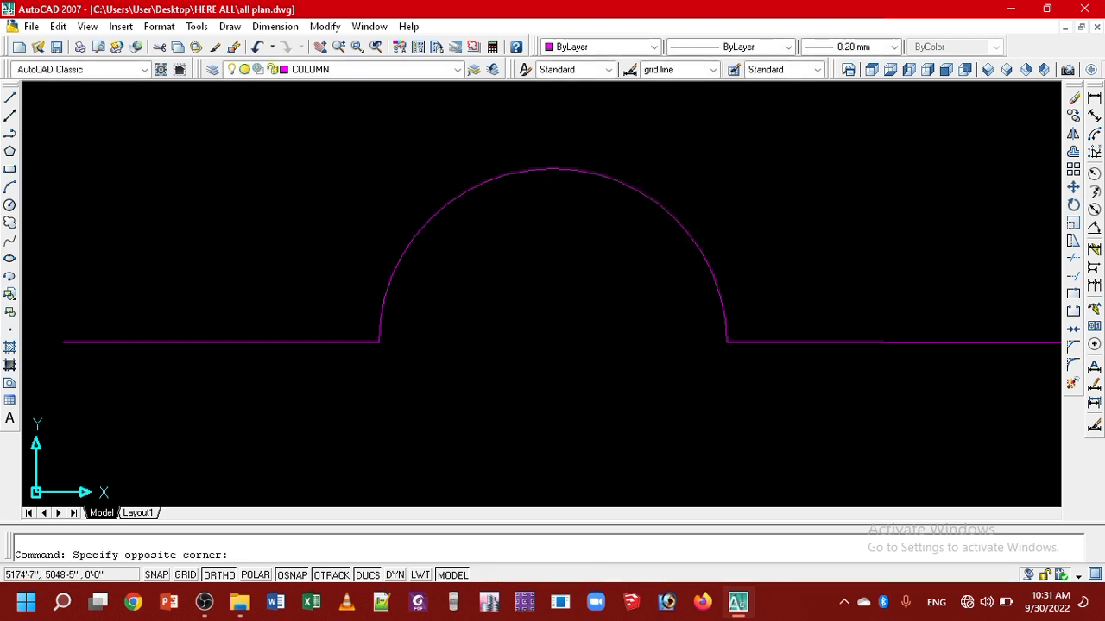
{"action": "left_click", "coordinate": [334, 184]}
{"action": "key", "text": "Delete"}
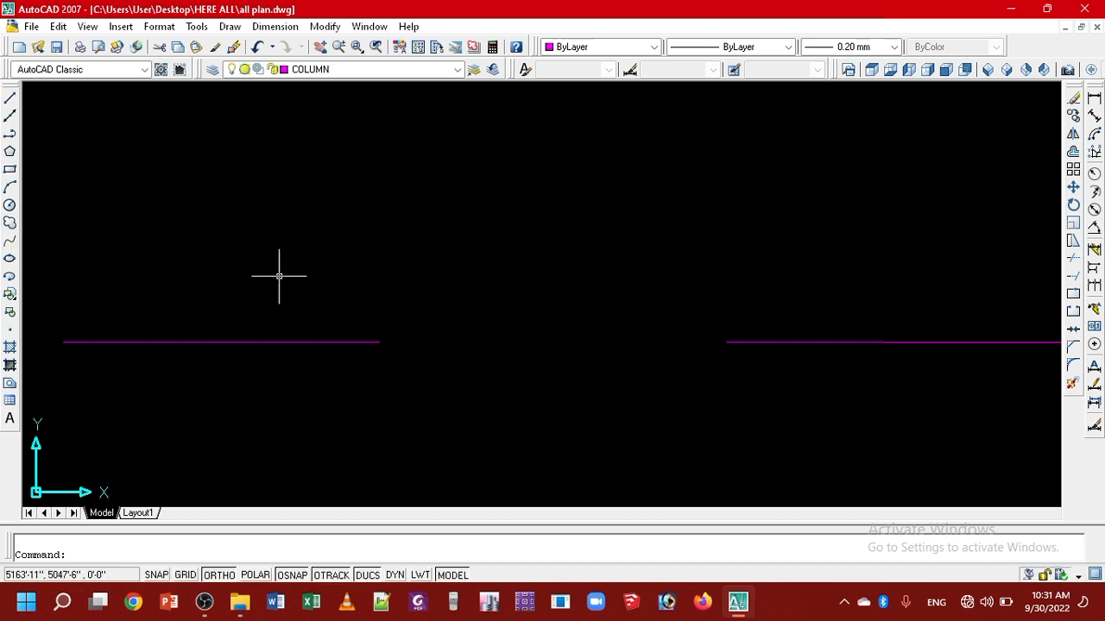
- Draw two parallel vertical lines about 4'-0" long, close together like a tree trunk, above the gap between the horizontal lines
{"action": "middle_click_drag", "start_coordinate": [452, 296], "coordinate": [436, 388]}
{"action": "scroll", "coordinate": [429, 346], "scroll_direction": "down", "scroll_amount": 4}
{"action": "scroll", "coordinate": [471, 281], "scroll_direction": "up", "scroll_amount": 3}
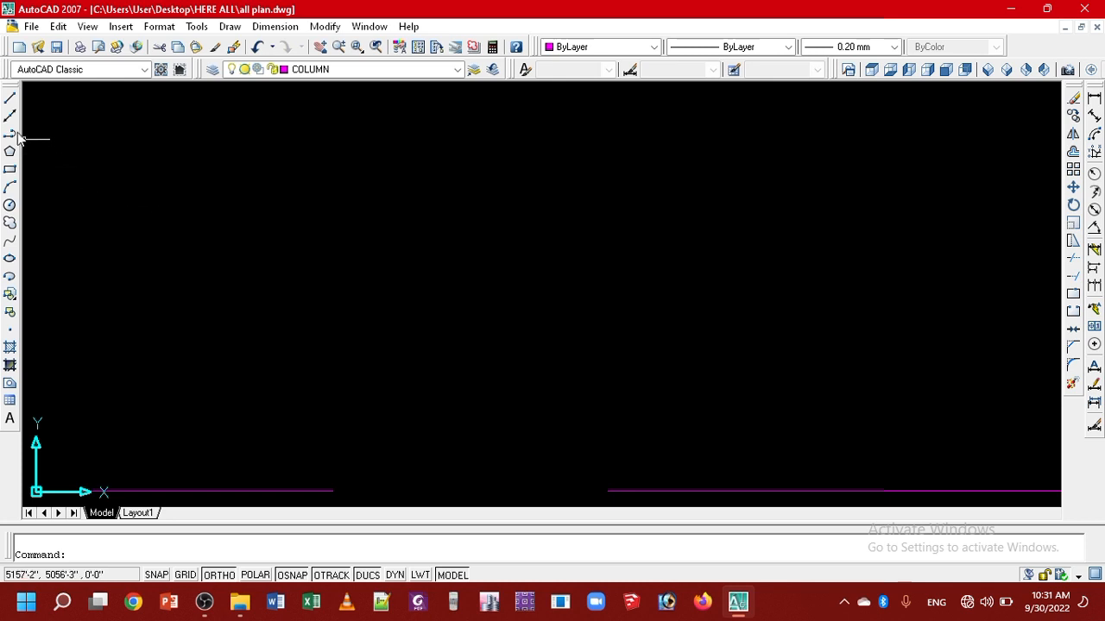
{"action": "left_click", "coordinate": [12, 100]}
{"action": "left_click", "coordinate": [472, 207]}
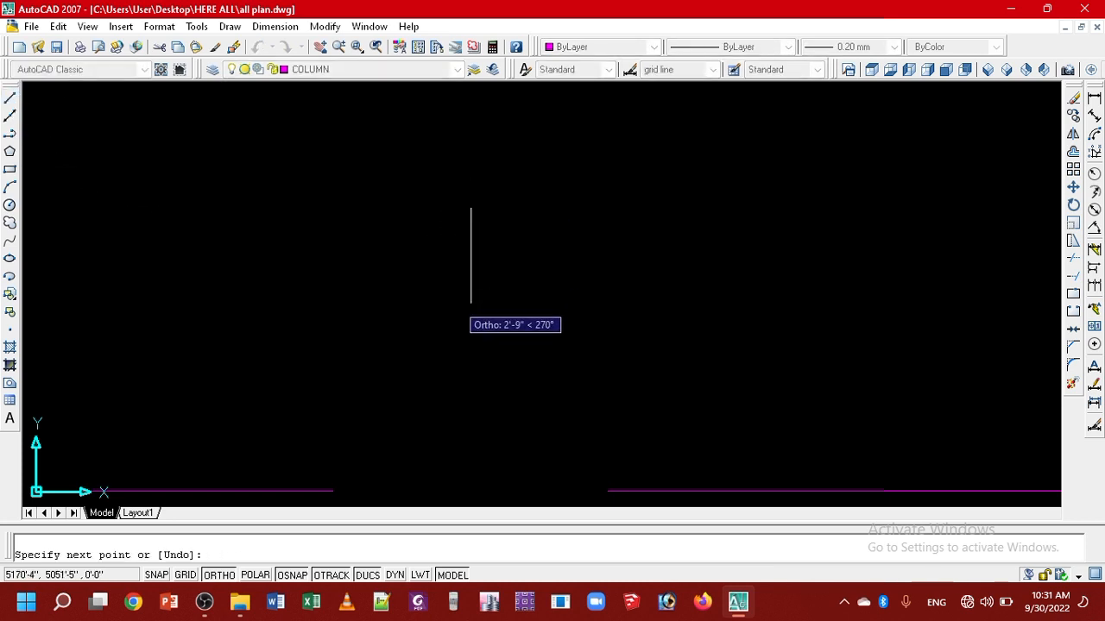
{"action": "left_click", "coordinate": [471, 345]}
{"action": "key", "text": "Return"}
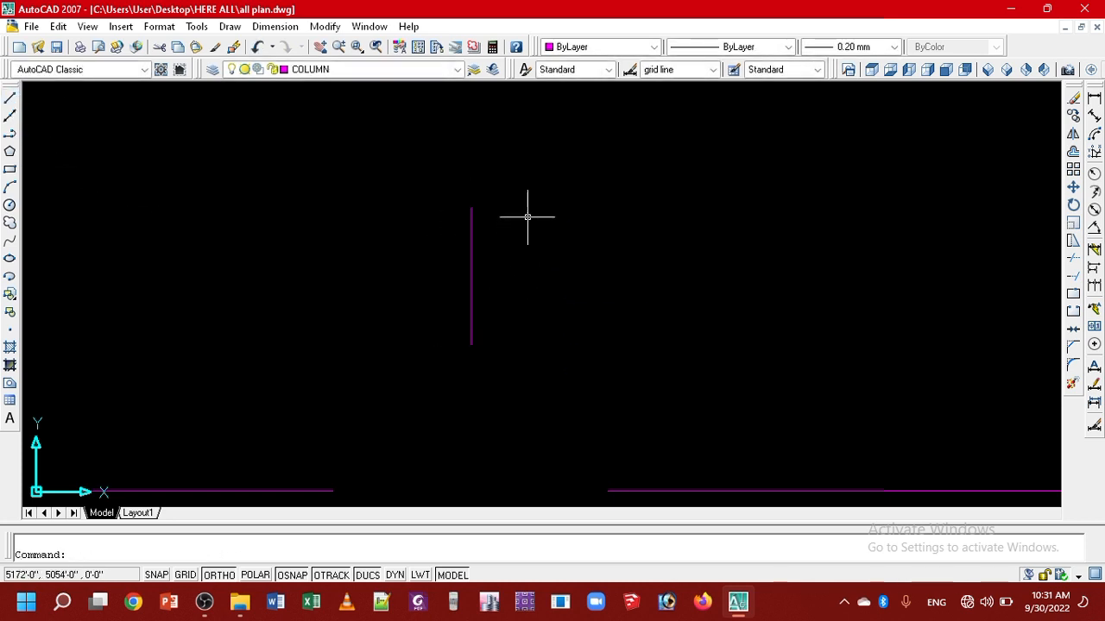
{"action": "key", "text": "Return"}
{"action": "left_click", "coordinate": [518, 208]}
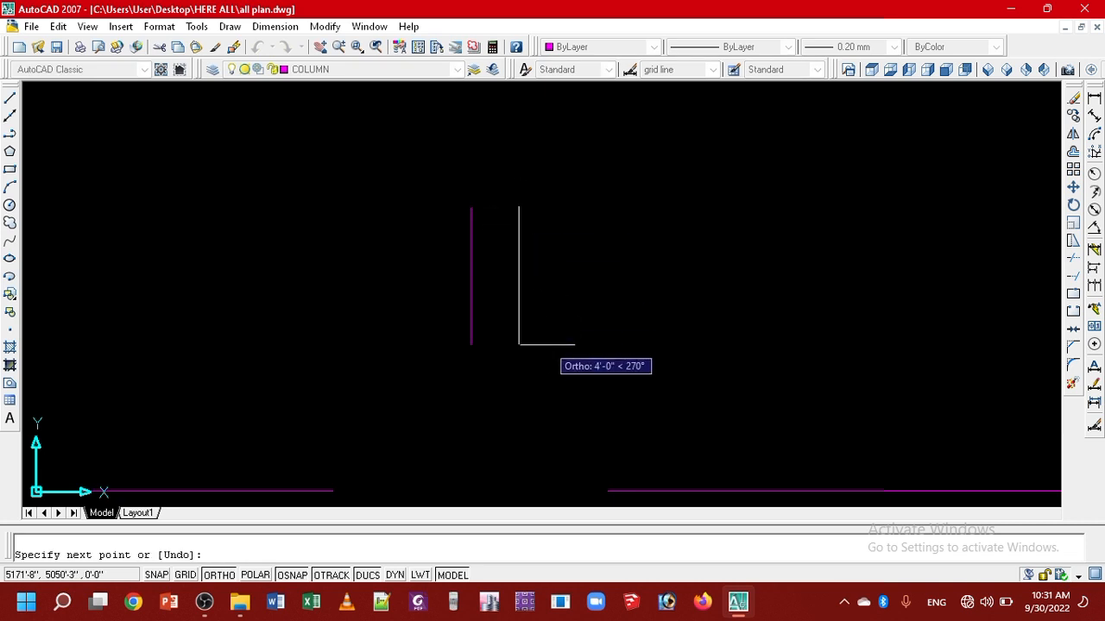
{"action": "left_click", "coordinate": [525, 340]}
{"action": "key", "text": "Return"}
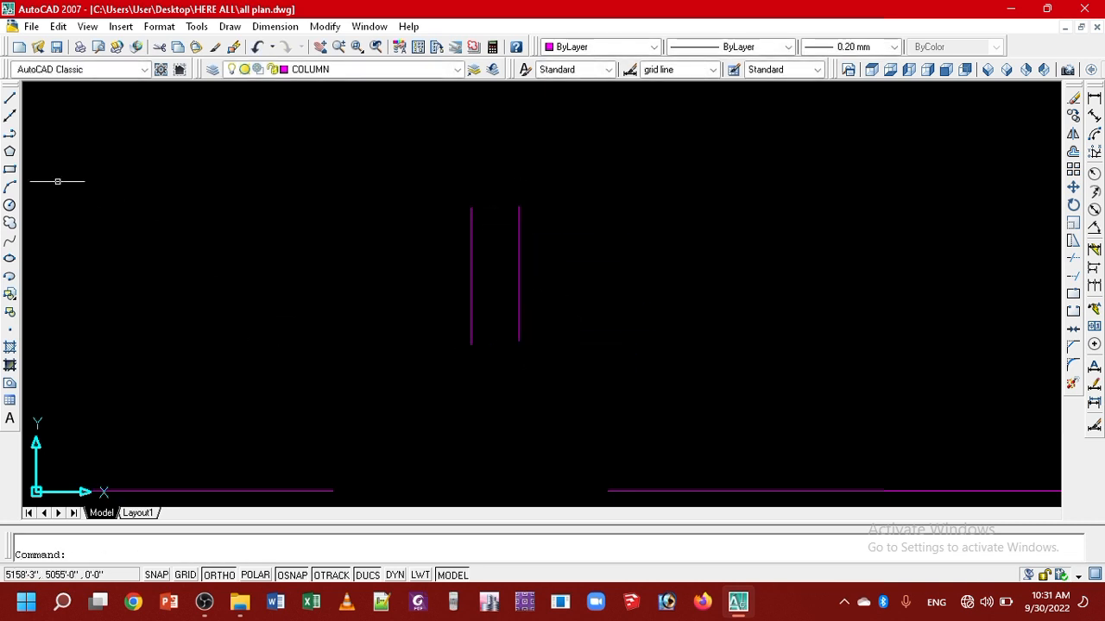
- Try to trace a revision cloud as tree foliage, starting at the upper end of the left vertical line
{"action": "left_click", "coordinate": [10, 223]}
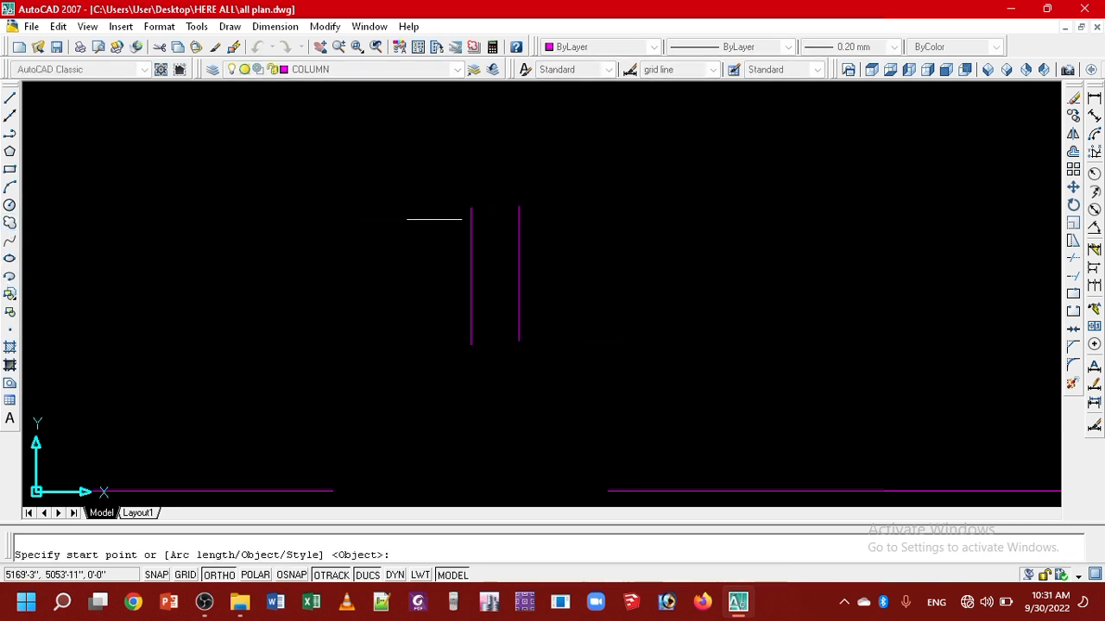
{"action": "left_click", "coordinate": [470, 208]}
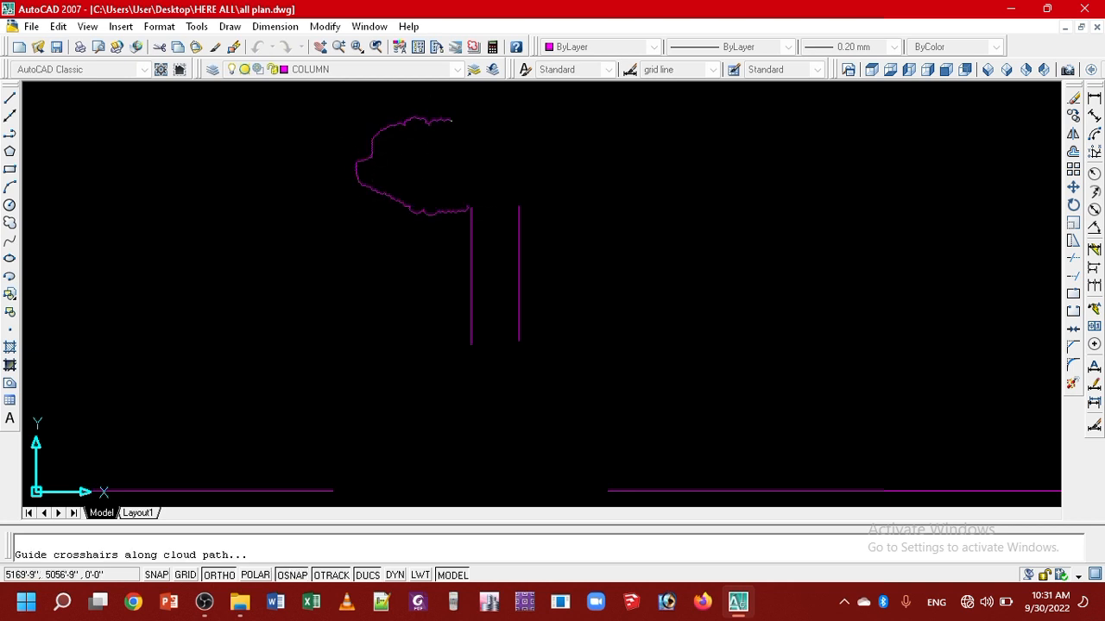
{"action": "scroll", "coordinate": [464, 126], "scroll_direction": "down", "scroll_amount": 4}
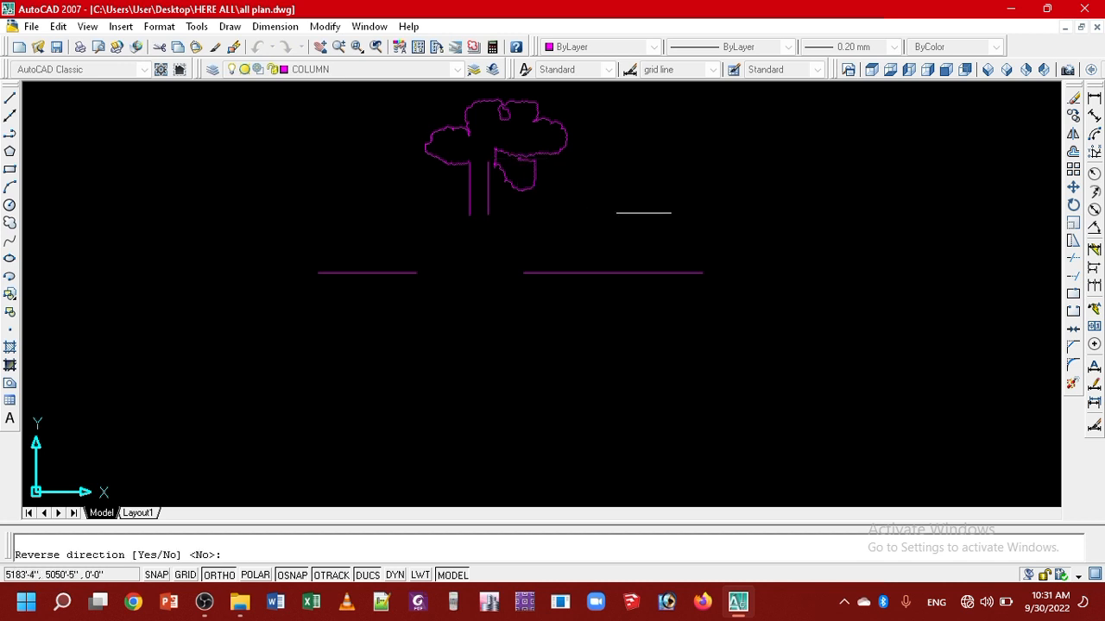
{"action": "mouse_move", "coordinate": [492, 190]}
{"action": "middle_mouse_down"}
{"action": "mouse_move", "coordinate": [464, 285]}
{"action": "mouse_move", "coordinate": [514, 368]}
{"action": "middle_mouse_up"}
{"action": "scroll", "coordinate": [491, 284], "scroll_direction": "up", "scroll_amount": 3}
{"action": "key", "text": "Escape"}
{"action": "scroll", "coordinate": [537, 341], "scroll_direction": "down", "scroll_amount": 2}
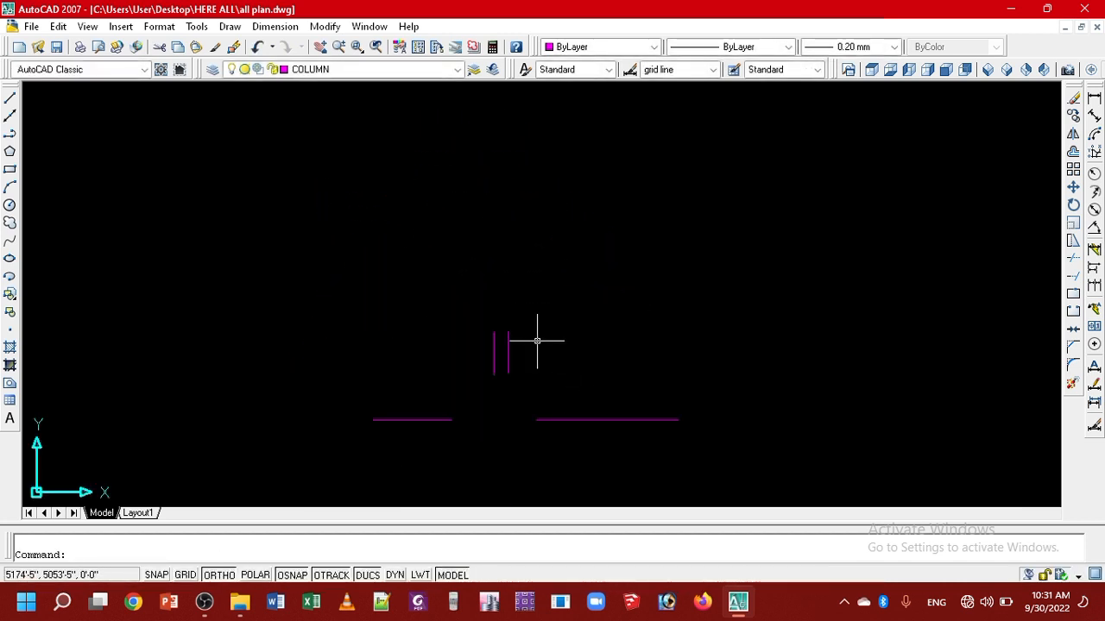
- Try to trace a long winding revision cloud in the empty area above and to the right of the lines
{"action": "left_click", "coordinate": [9, 222]}
{"action": "left_click", "coordinate": [456, 173]}
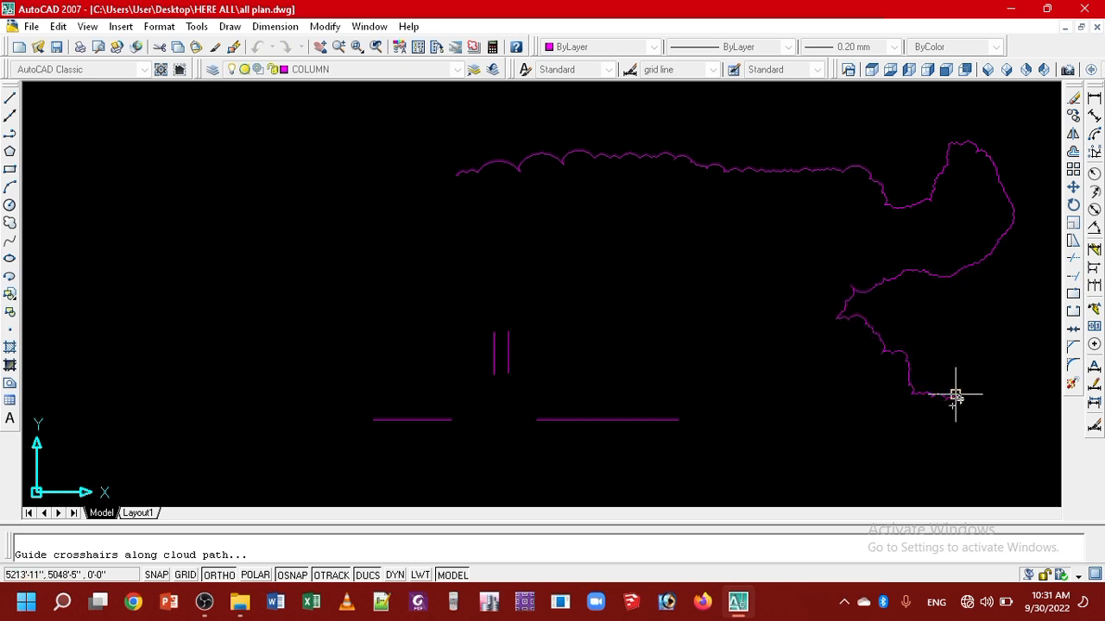
{"action": "key", "text": "Return"}
{"action": "key", "text": "Escape"}
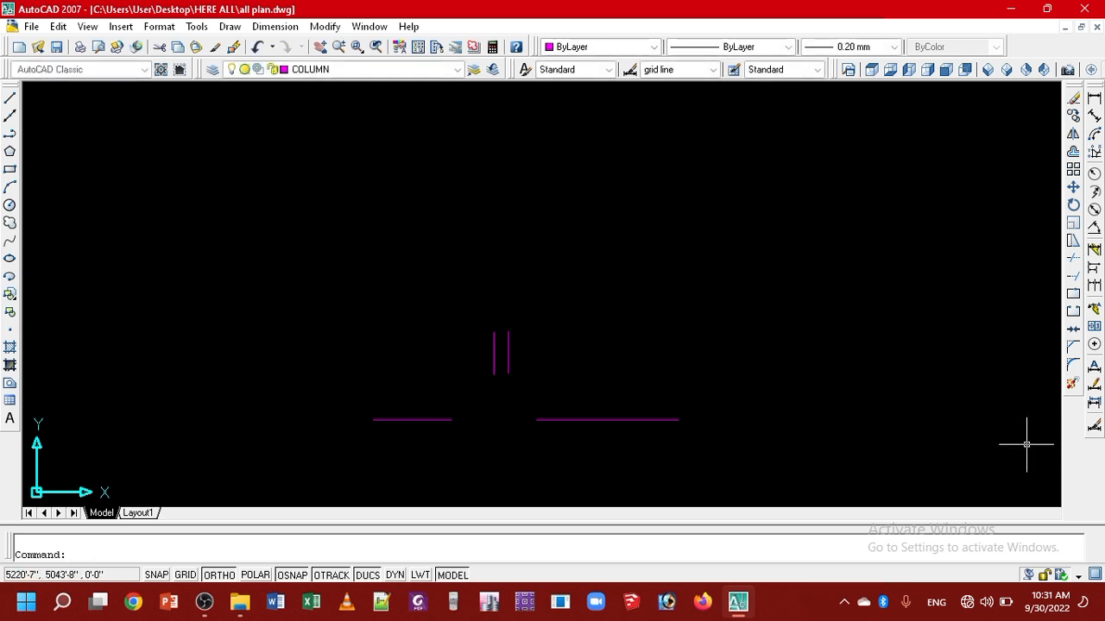
- Delete the two vertical lines and the two horizontal lines, leaving the drawing area empty
{"action": "left_click", "coordinate": [754, 466]}
{"action": "scroll", "coordinate": [348, 295], "scroll_direction": "up", "scroll_amount": 2}
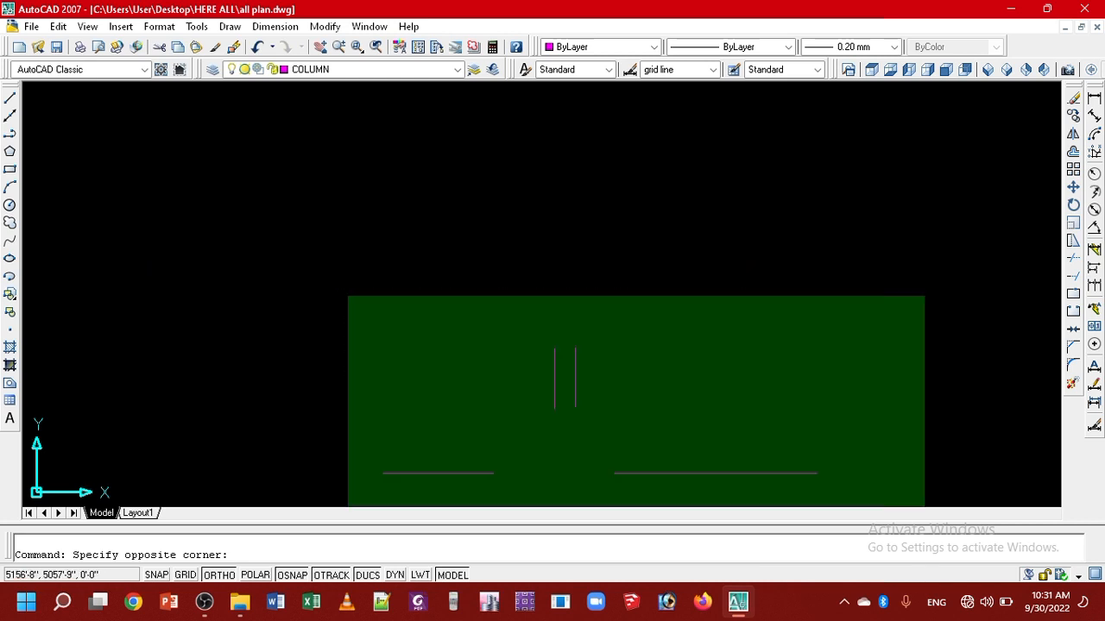
{"action": "middle_click_drag", "start_coordinate": [348, 296], "coordinate": [429, 190]}
{"action": "left_click", "coordinate": [410, 212]}
{"action": "key", "text": "Delete"}
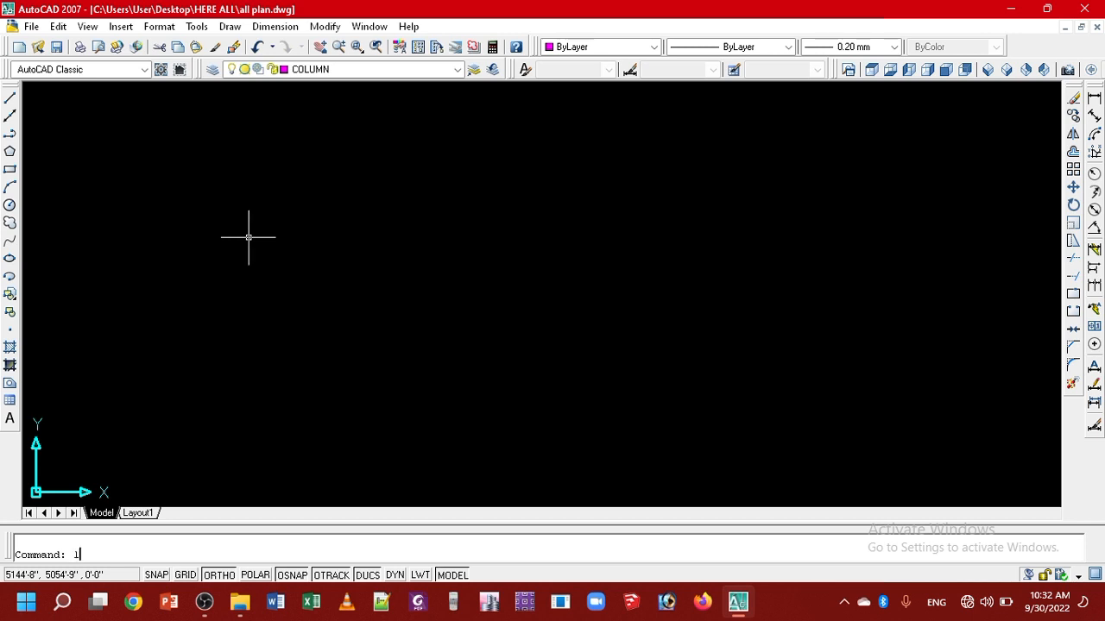
- Draw three separate horizontal lines in a row with gaps between them, the first about 8' and the second about 12' long
{"action": "key", "text": "Return"}
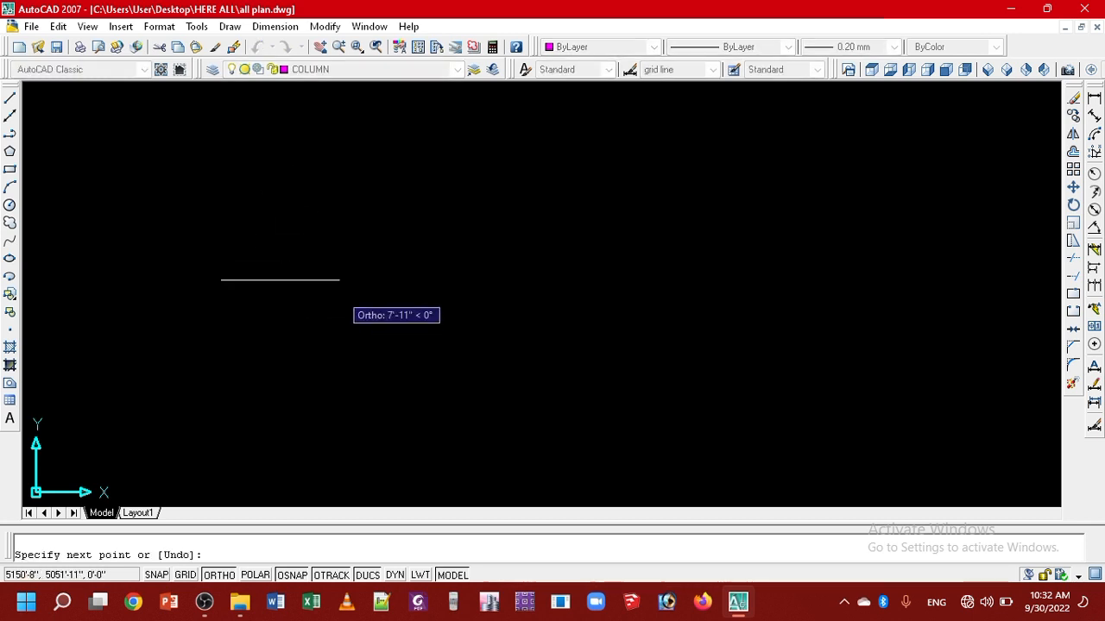
{"action": "left_click", "coordinate": [337, 285]}
{"action": "key", "text": "Return"}
{"action": "key", "text": "Return"}
{"action": "left_click", "coordinate": [392, 281]}
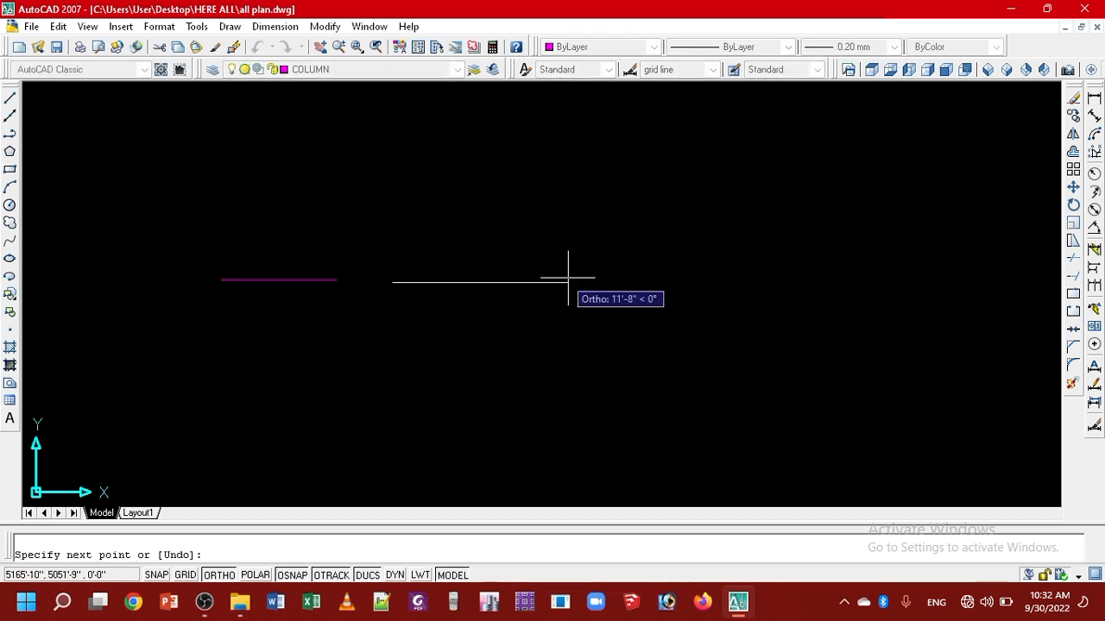
{"action": "left_click", "coordinate": [568, 281]}
{"action": "key", "text": "Return"}
{"action": "left_click", "coordinate": [642, 276]}
{"action": "left_click", "coordinate": [769, 275]}
{"action": "key", "text": "Return"}
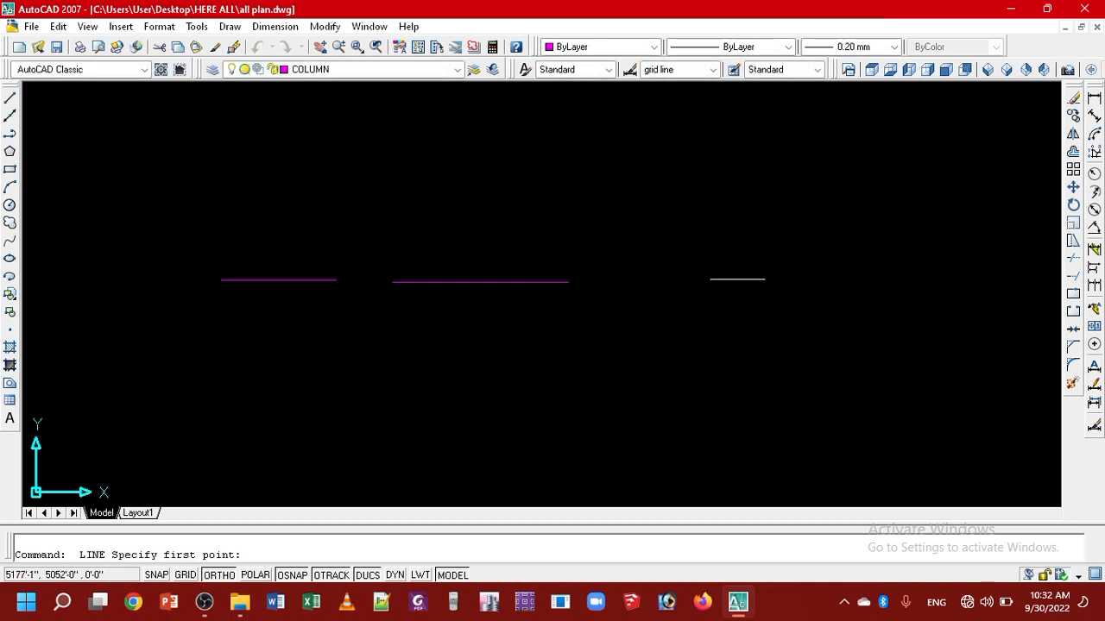
{"action": "left_click", "coordinate": [634, 285]}
{"action": "left_click", "coordinate": [801, 285]}
{"action": "key", "text": "Return"}
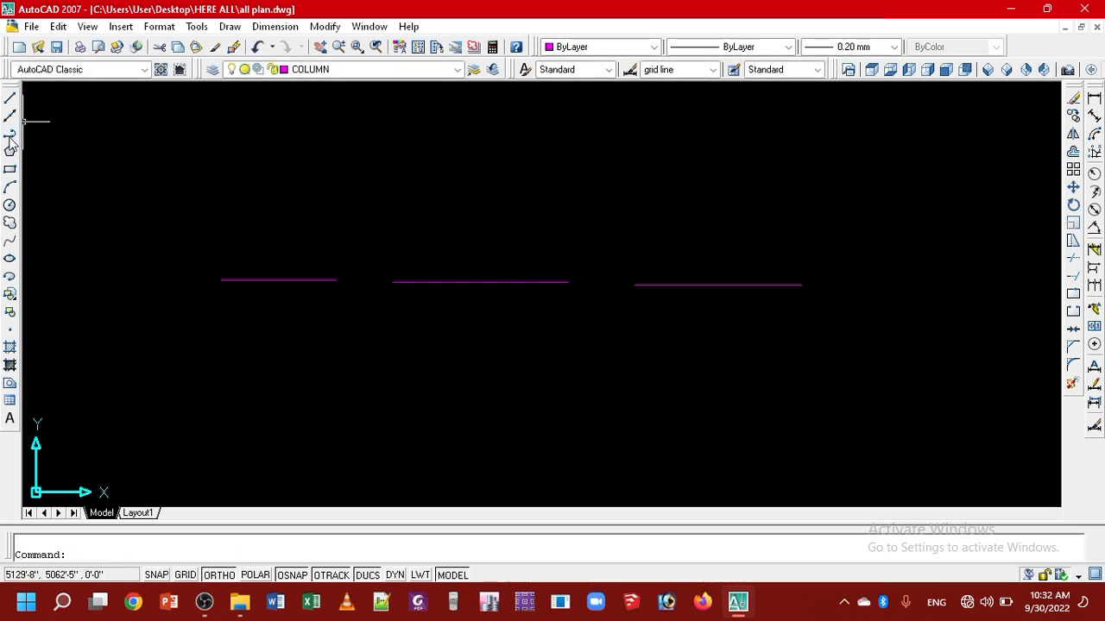
- Try to join the three horizontal lines with a spline from the first line's right end through the left ends of the other two
{"action": "left_click", "coordinate": [10, 241]}
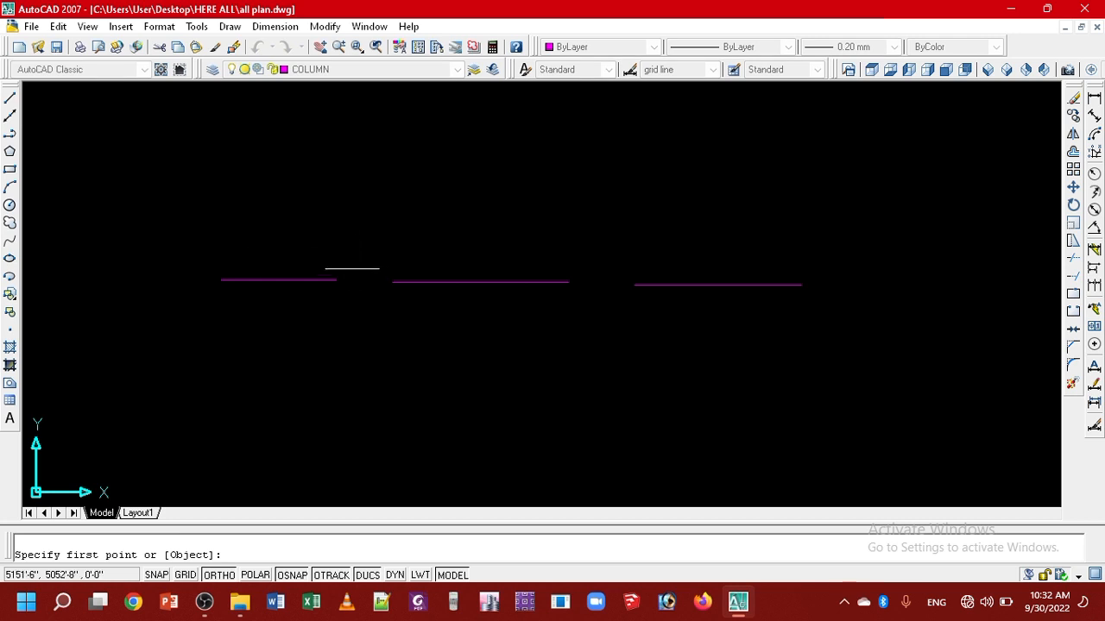
{"action": "left_click", "coordinate": [393, 282]}
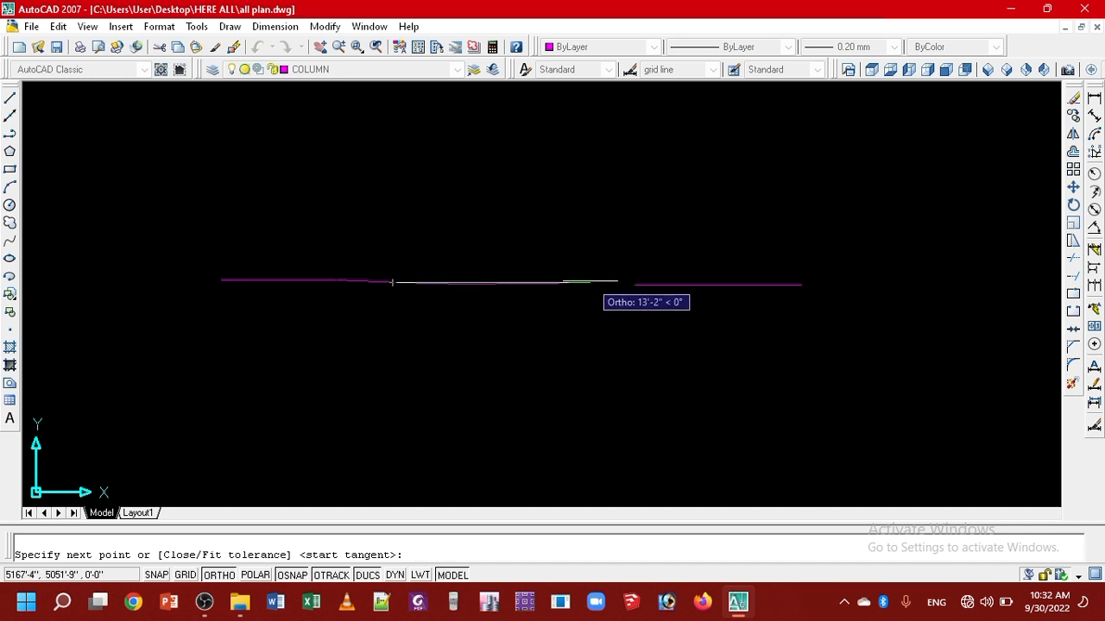
{"action": "left_click", "coordinate": [634, 284]}
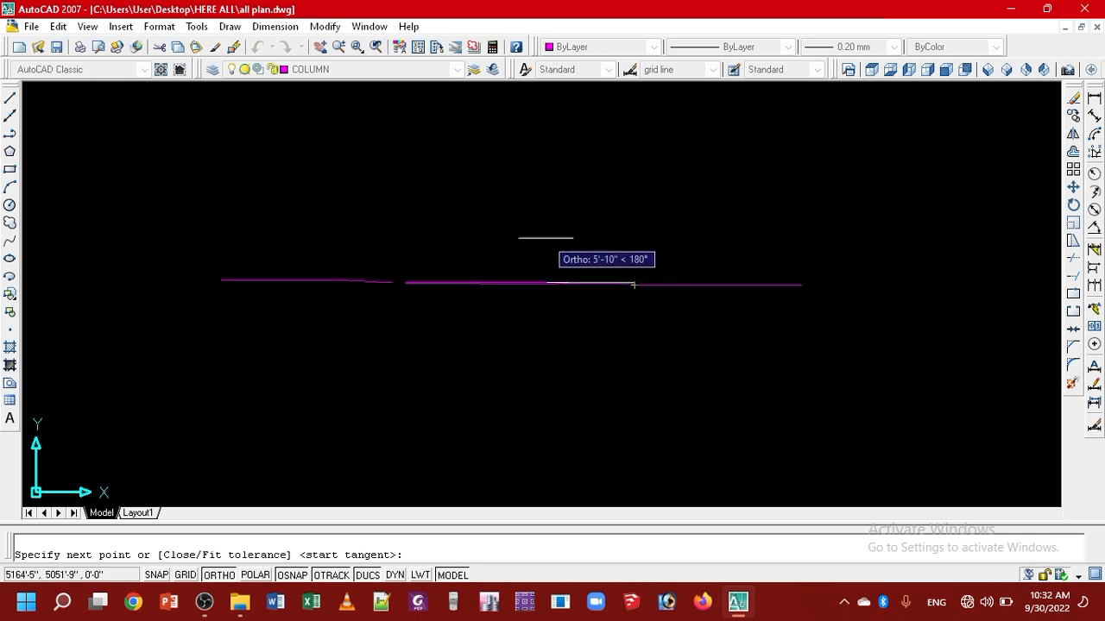
{"action": "key", "text": "Escape"}
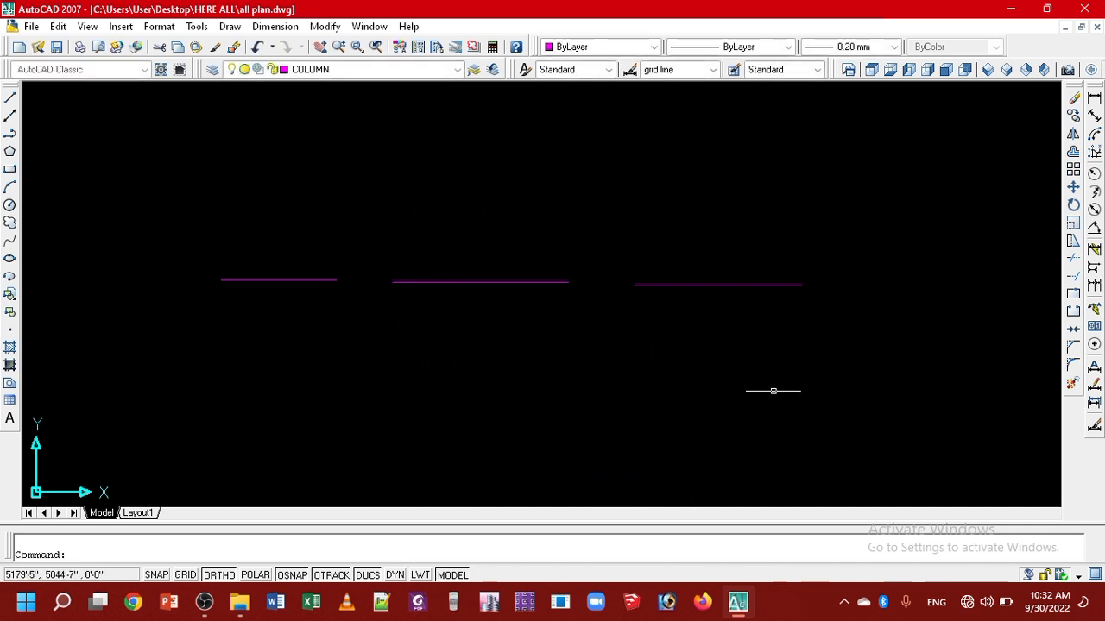
- Delete the middle and right horizontal lines, keeping only the left one
{"action": "left_click", "coordinate": [771, 387]}
{"action": "left_click", "coordinate": [377, 207]}
{"action": "key", "text": "Delete"}
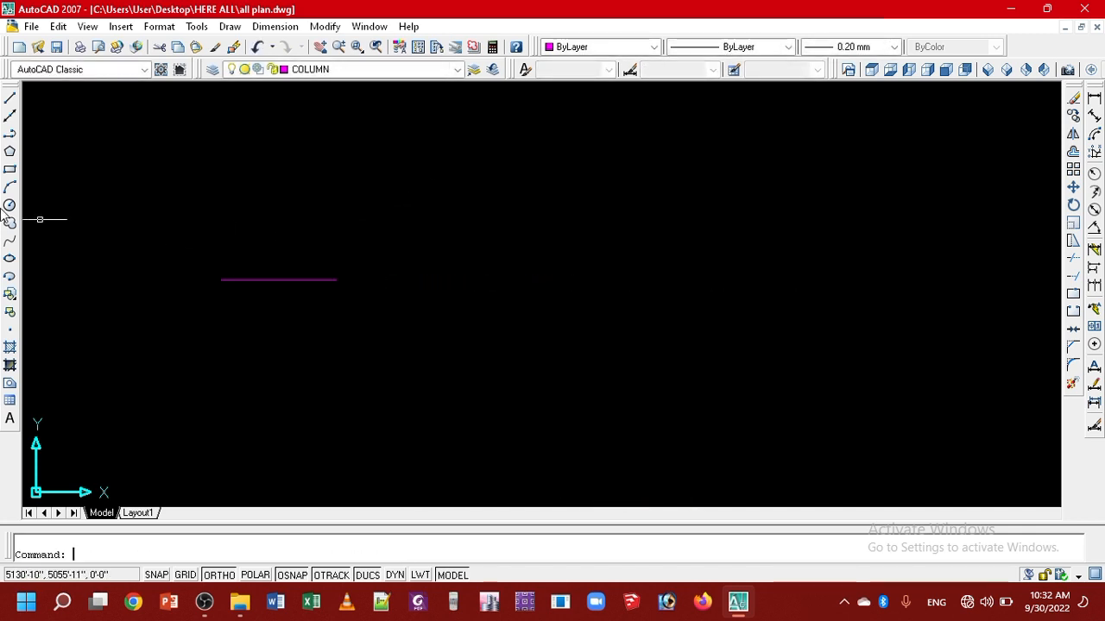
- Draw a wavy spline above the horizontal line through eight fit points that step alternately sideways and up or down, then set its end tangents
{"action": "left_click", "coordinate": [11, 242]}
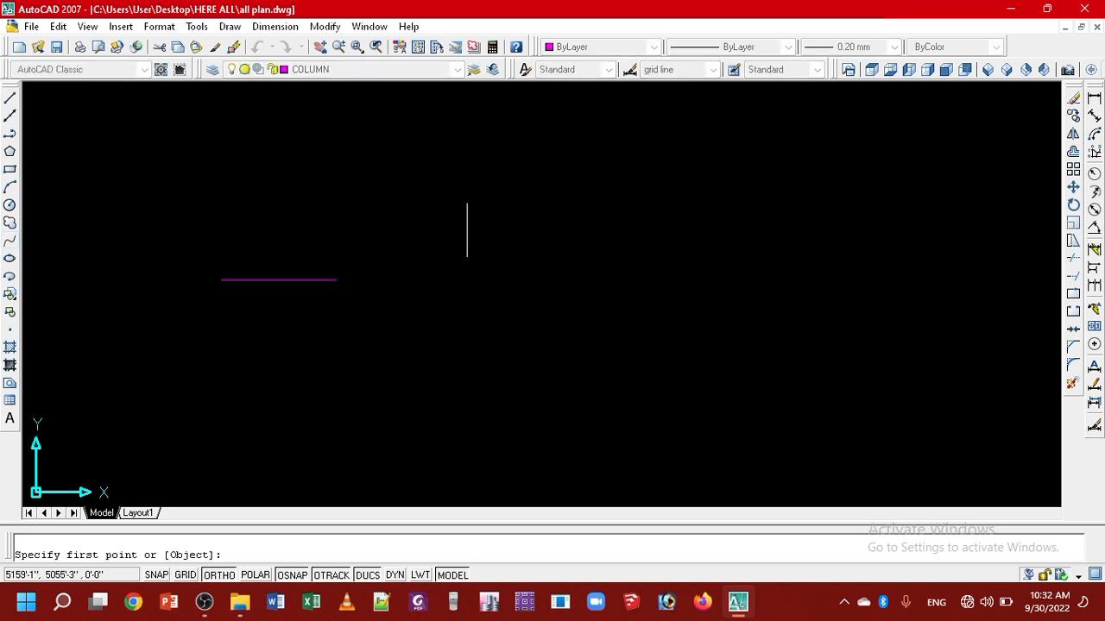
{"action": "left_click", "coordinate": [328, 194]}
{"action": "left_click", "coordinate": [470, 218]}
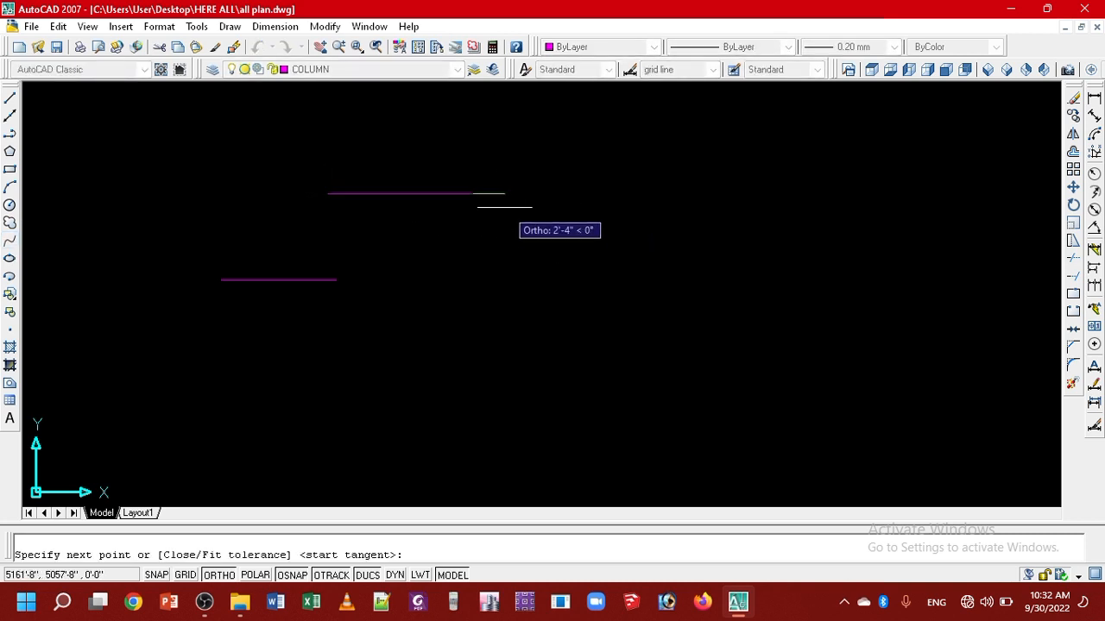
{"action": "left_click", "coordinate": [475, 117]}
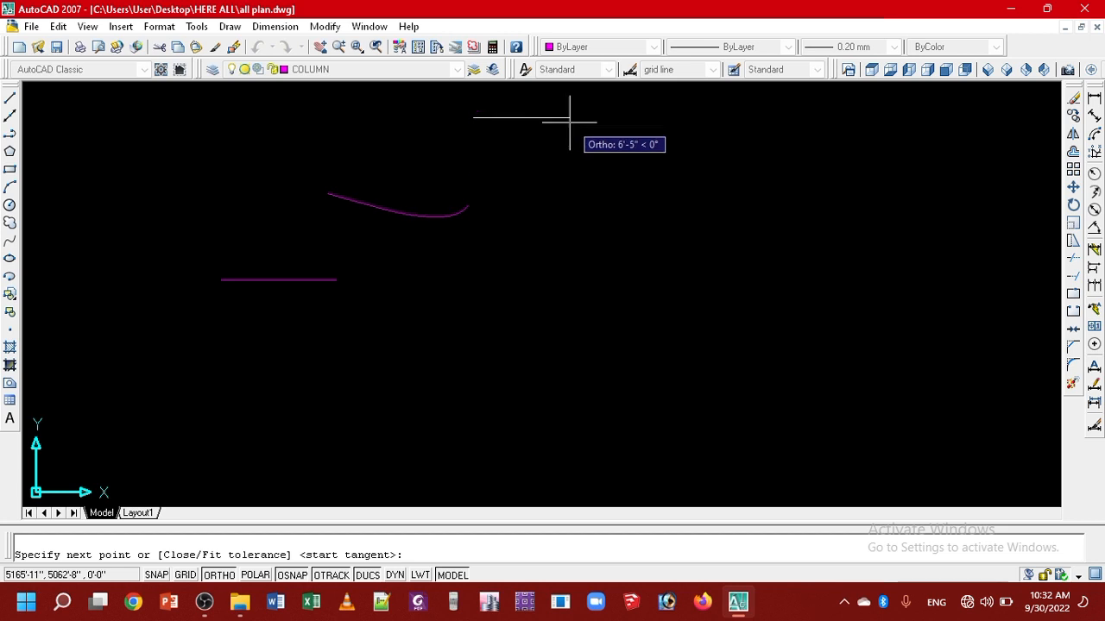
{"action": "left_click", "coordinate": [597, 190]}
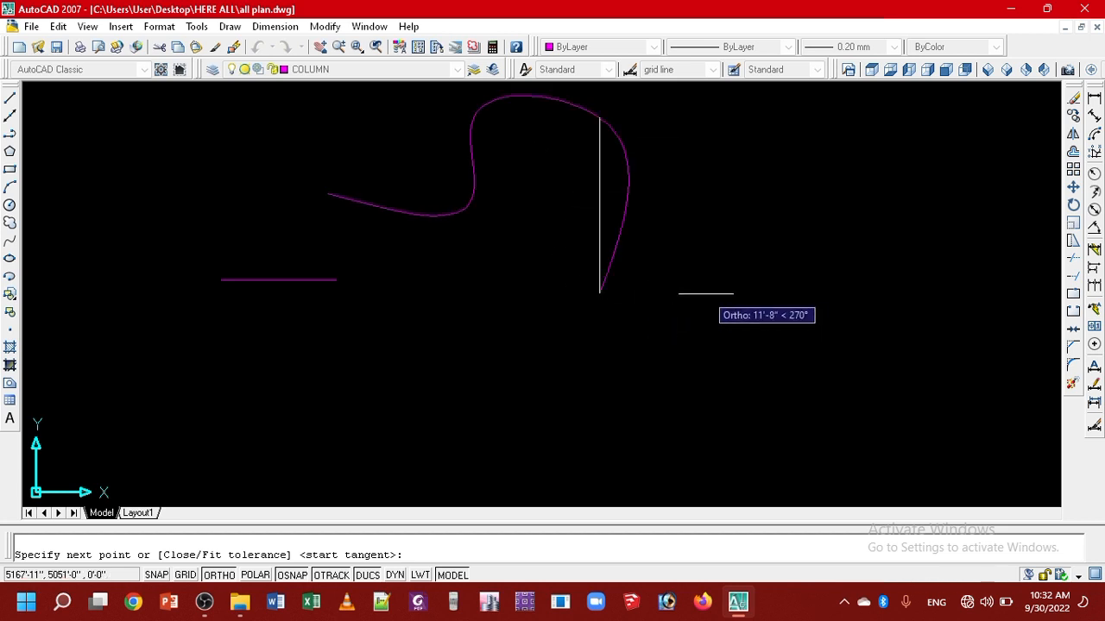
{"action": "left_click", "coordinate": [609, 278]}
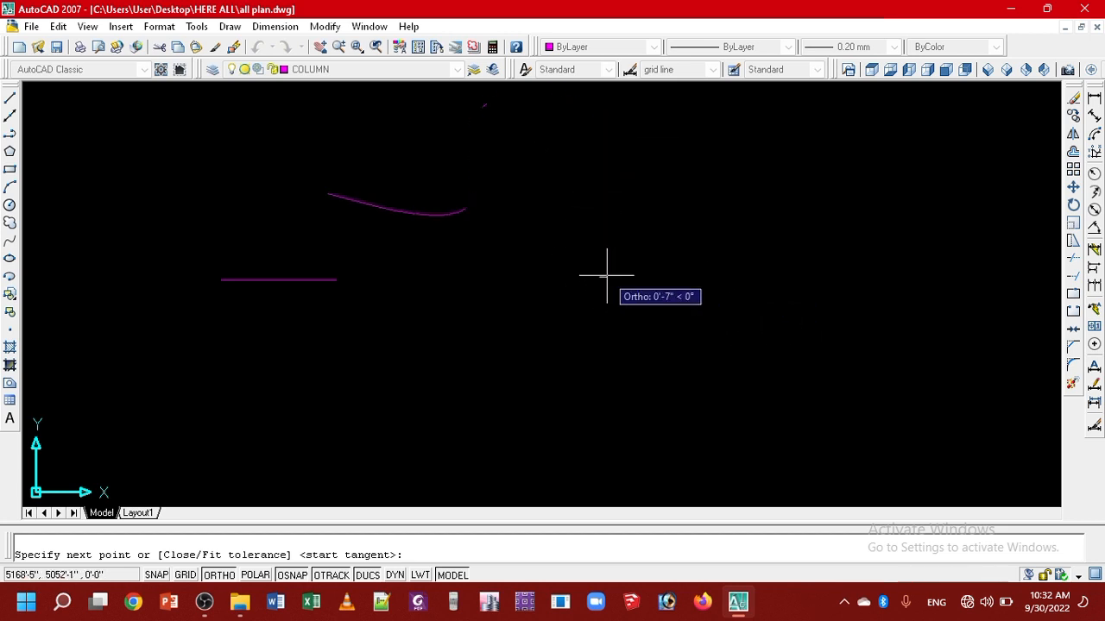
{"action": "left_click", "coordinate": [747, 250]}
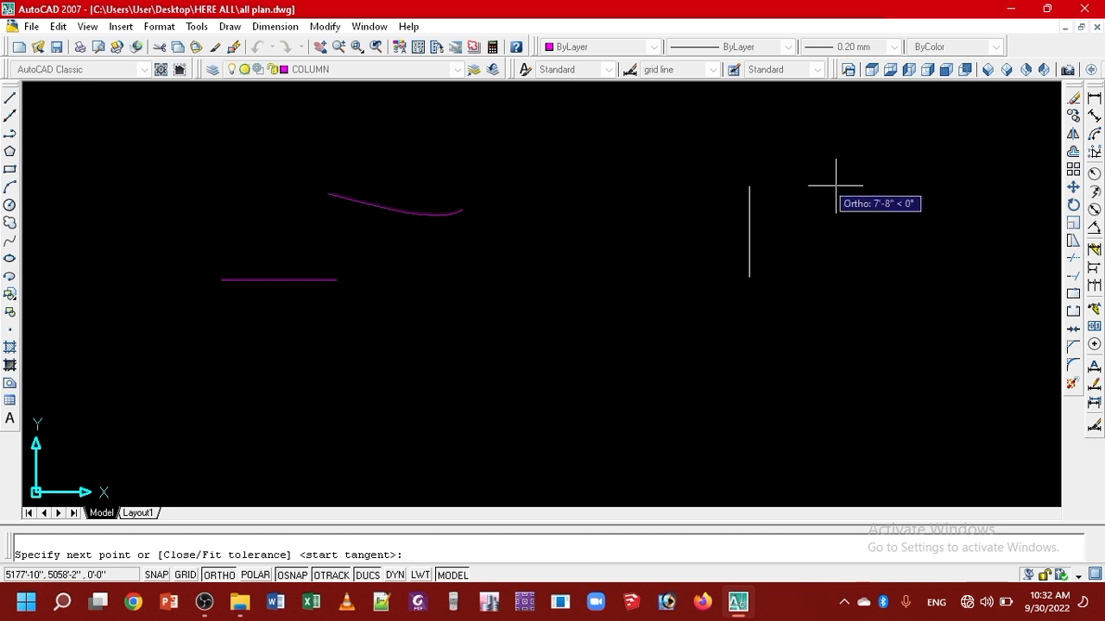
{"action": "left_click", "coordinate": [811, 167]}
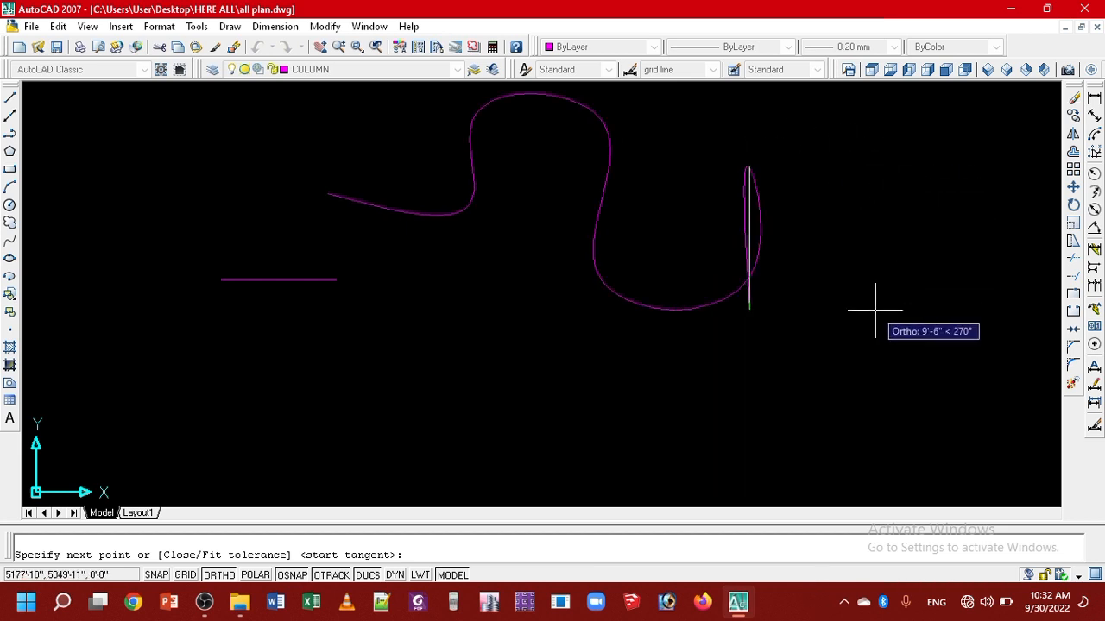
{"action": "left_click", "coordinate": [838, 160]}
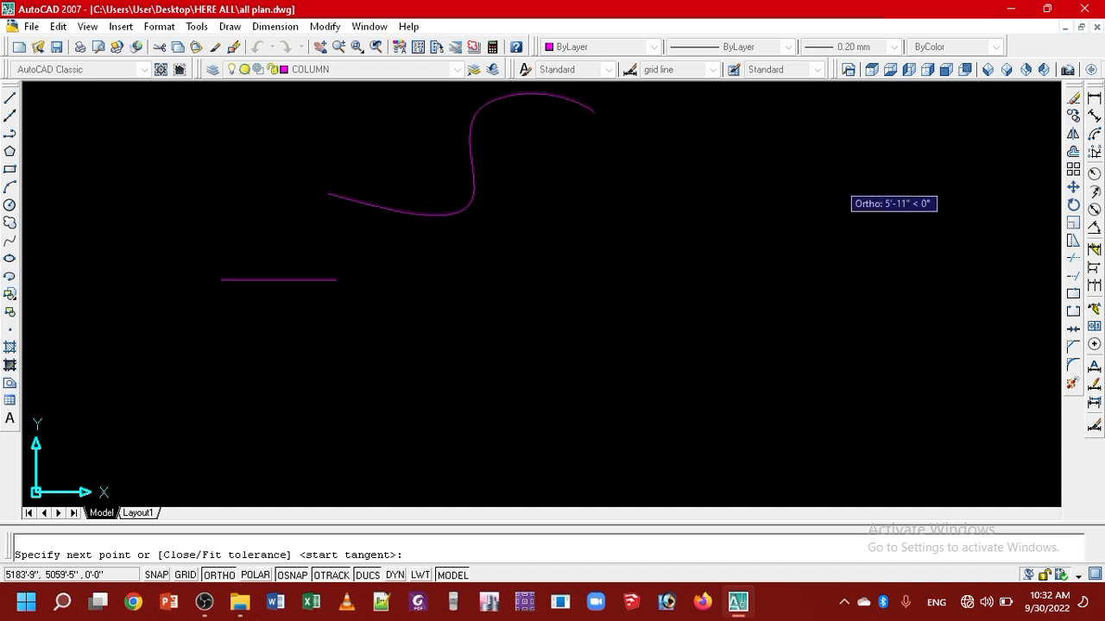
{"action": "key", "text": "Return"}
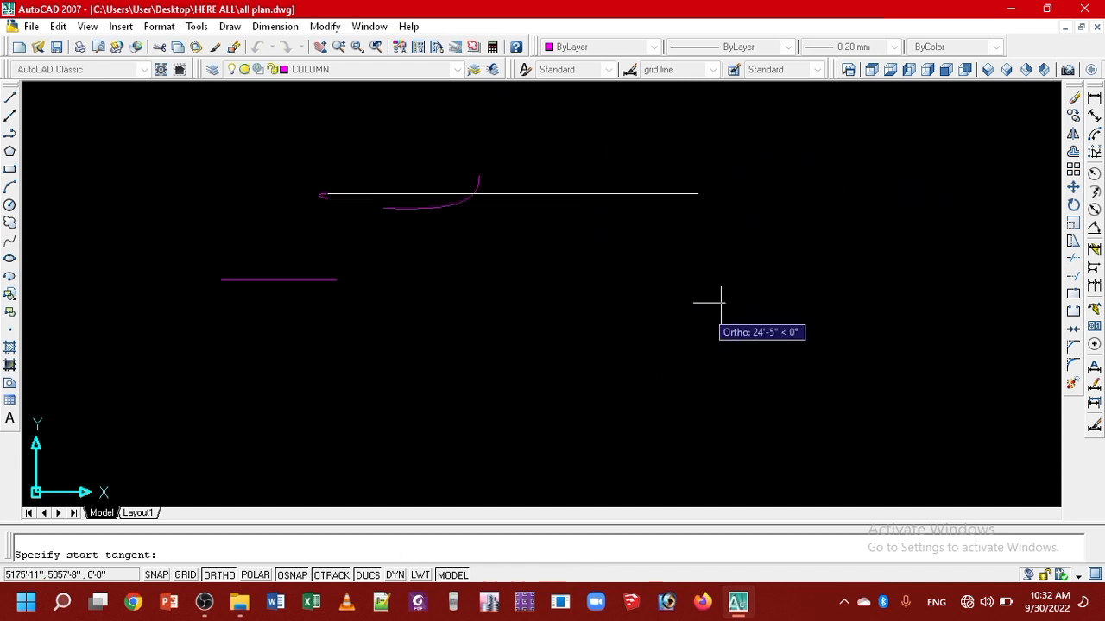
{"action": "left_click", "coordinate": [811, 207]}
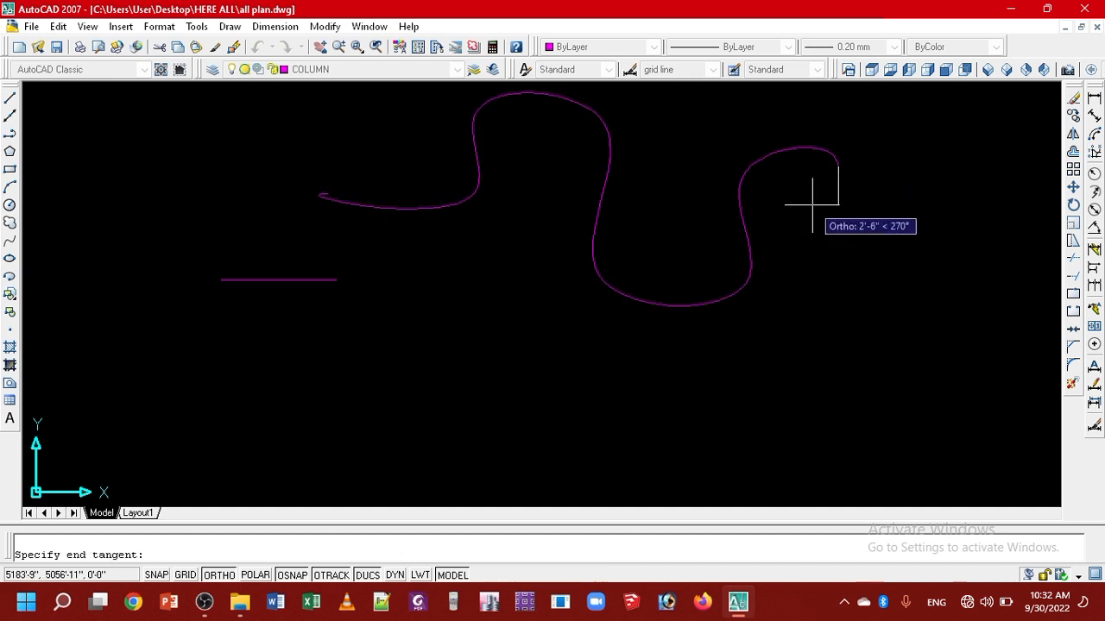
{"action": "key", "text": "Return"}
- Examine the wavy spline's curves up close and the positions of its fit points beside the horizontal line
{"action": "middle_click_drag", "start_coordinate": [685, 264], "coordinate": [641, 365]}
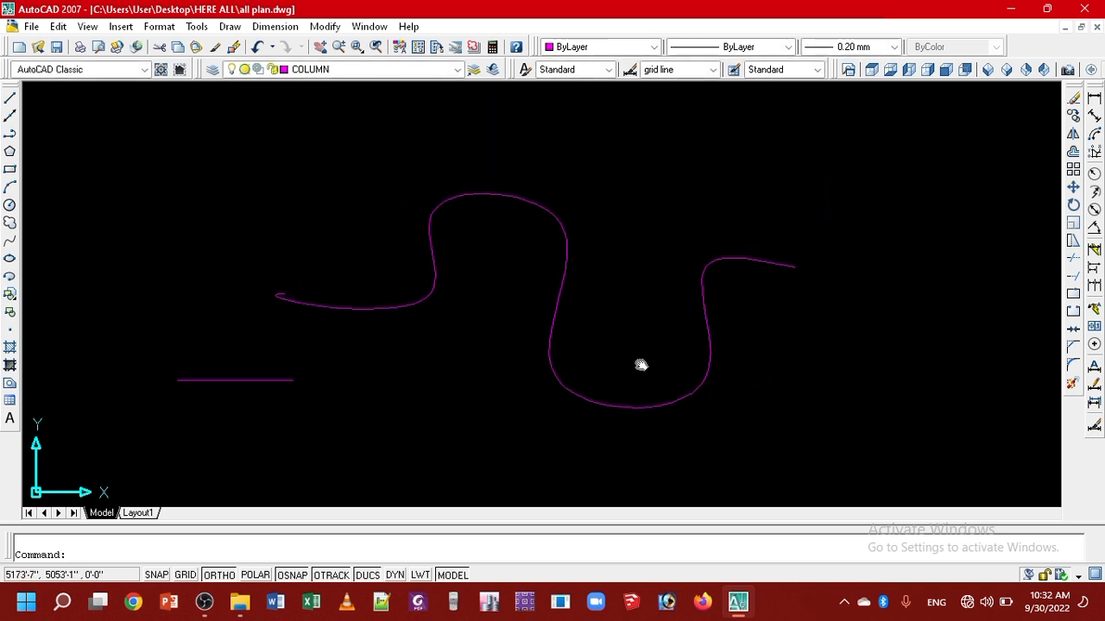
{"action": "scroll", "coordinate": [641, 365], "scroll_direction": "down", "scroll_amount": 1}
{"action": "scroll", "coordinate": [604, 317], "scroll_direction": "up", "scroll_amount": 3}
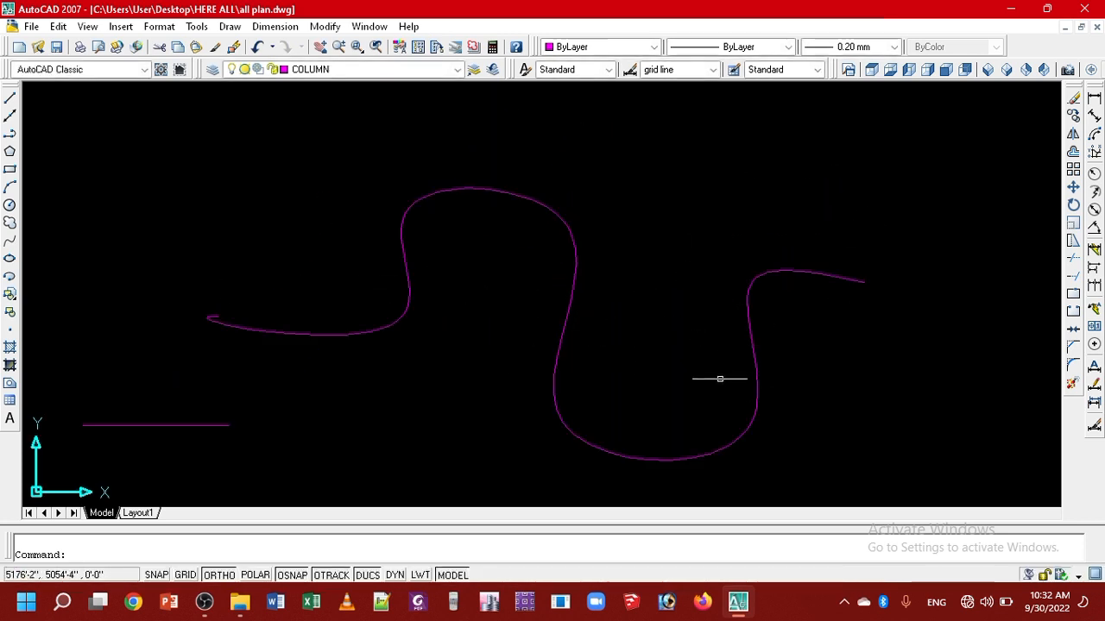
{"action": "scroll", "coordinate": [517, 411], "scroll_direction": "up", "scroll_amount": 3}
{"action": "mouse_move", "coordinate": [517, 411]}
{"action": "middle_mouse_down"}
{"action": "mouse_move", "coordinate": [574, 384]}
{"action": "mouse_move", "coordinate": [536, 381]}
{"action": "middle_mouse_up"}
{"action": "scroll", "coordinate": [539, 381], "scroll_direction": "down", "scroll_amount": 4}
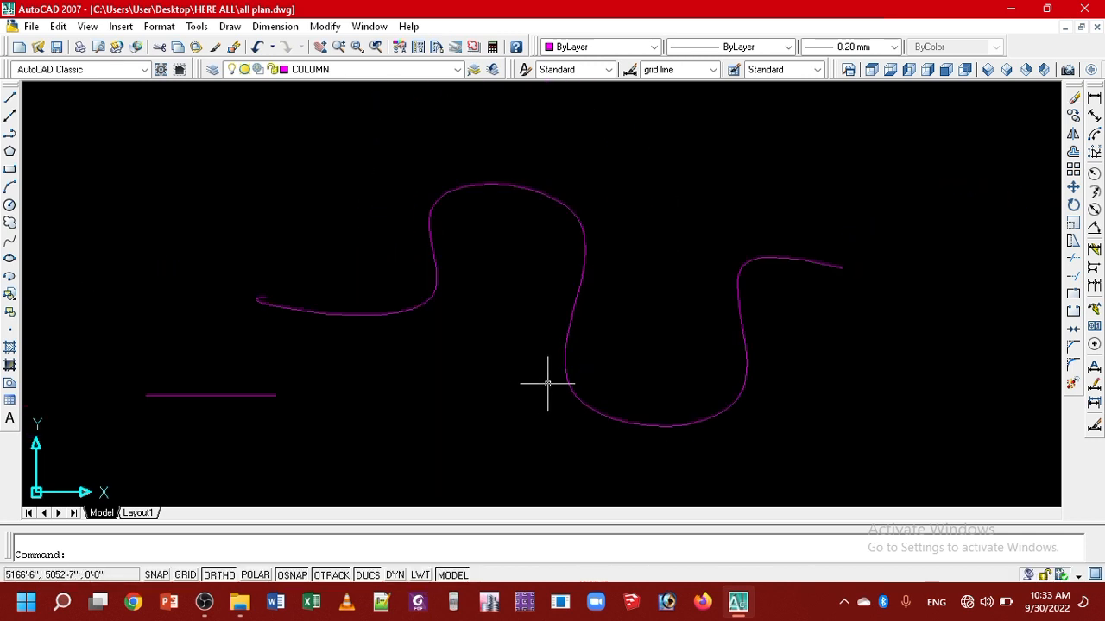
{"action": "left_click", "coordinate": [823, 397]}
{"action": "left_click", "coordinate": [183, 269]}
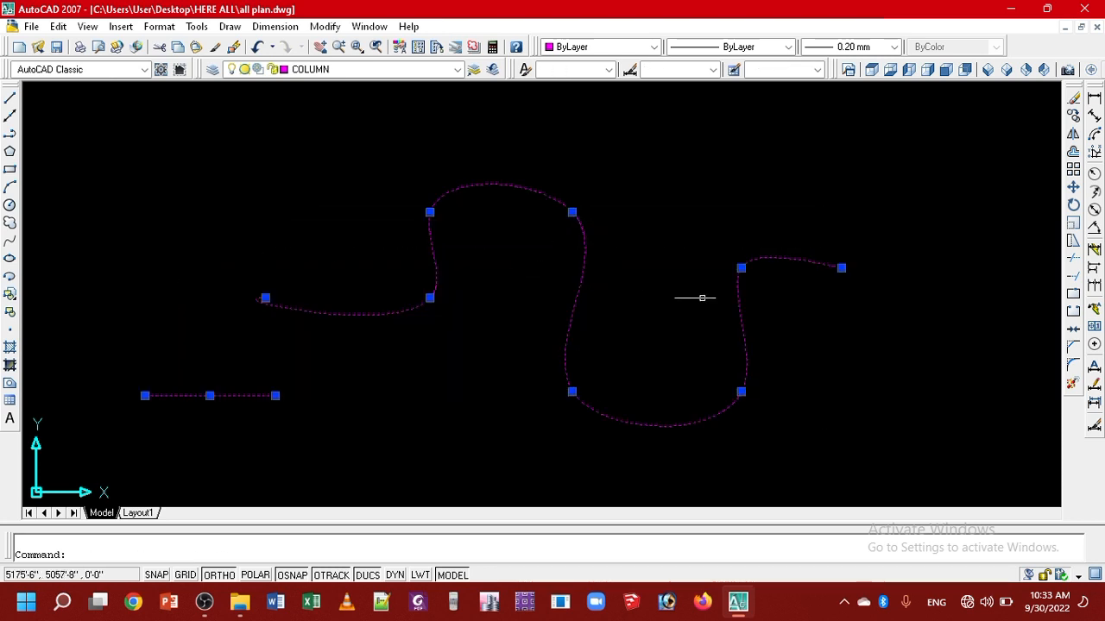
{"action": "key", "text": "Escape"}
{"action": "left_click", "coordinate": [808, 423]}
{"action": "left_click", "coordinate": [211, 267]}
{"action": "key", "text": "Escape"}
- Offset the wavy spline by 5' toward its upper outer side
{"action": "middle_click_drag", "start_coordinate": [609, 332], "coordinate": [685, 373]}
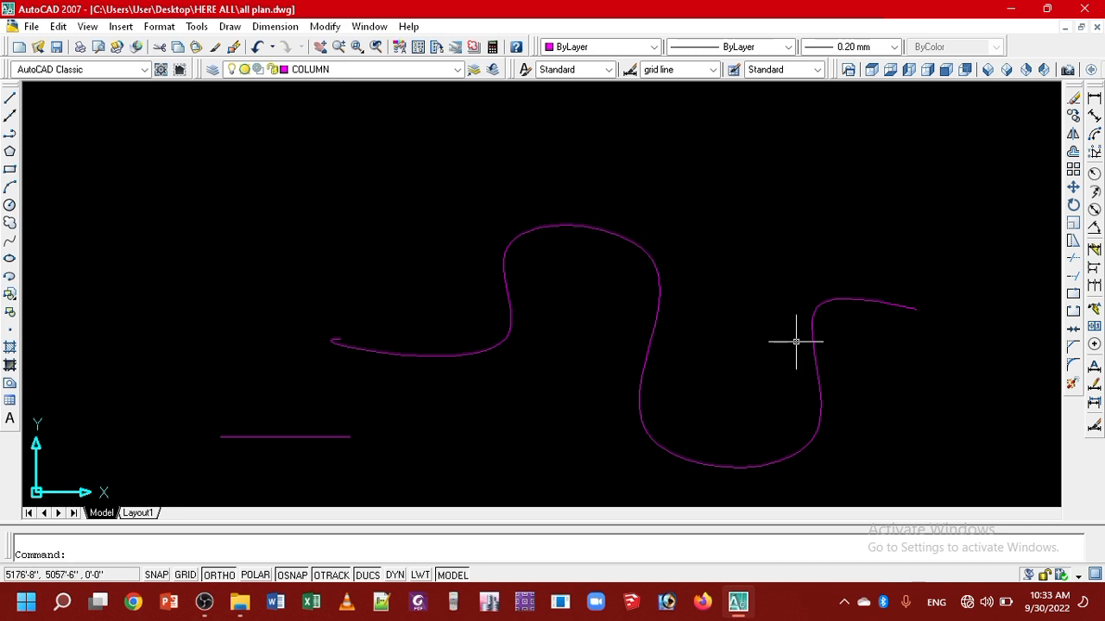
{"action": "type", "text": "o"}
{"action": "key", "text": "Return"}
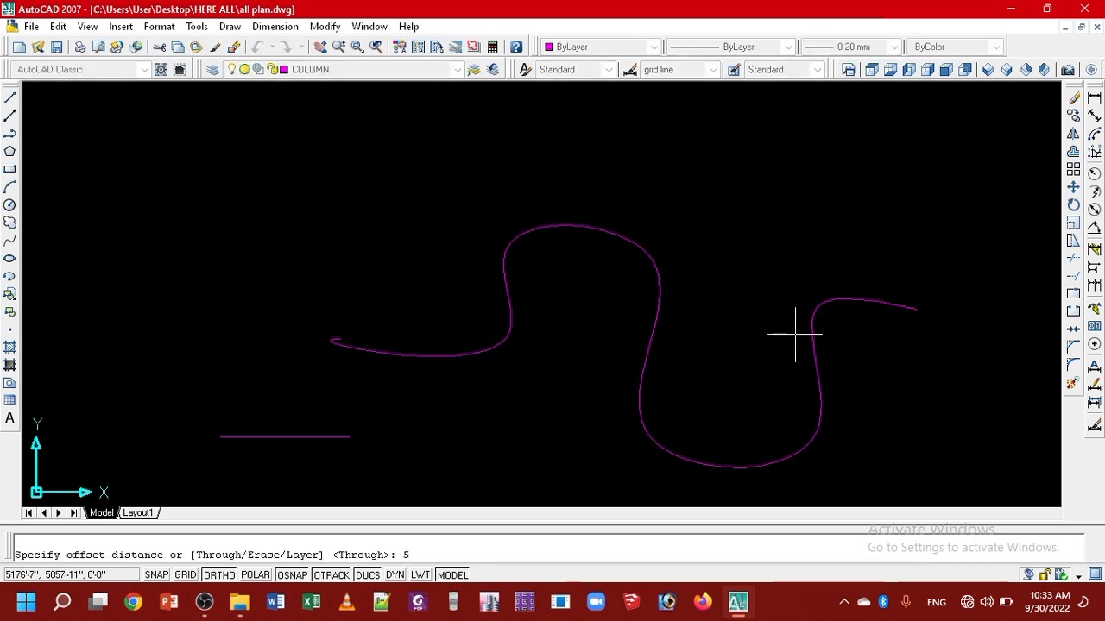
{"action": "type", "text": "5"}
{"action": "key", "text": "Return"}
{"action": "left_click", "coordinate": [654, 297]}
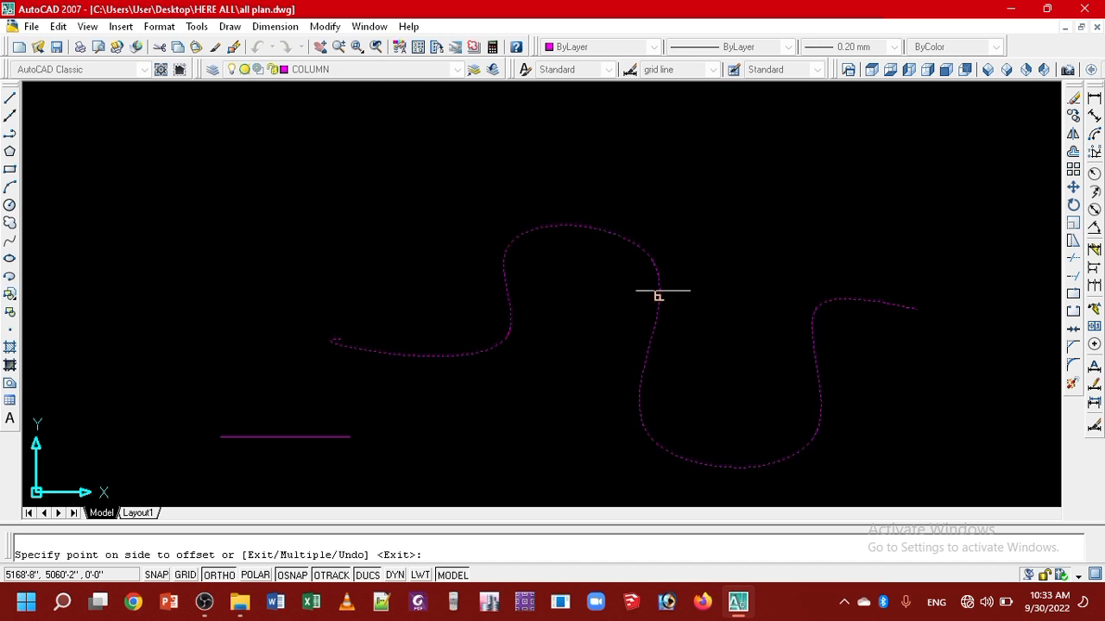
{"action": "left_click", "coordinate": [669, 284]}
{"action": "key", "text": "Return"}
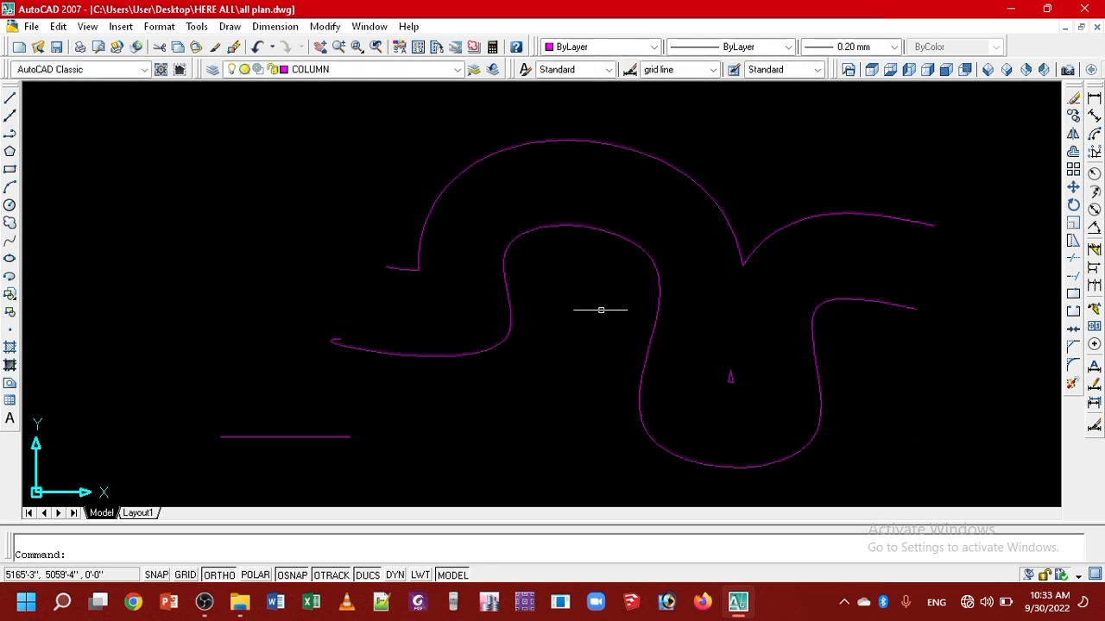
- Delete the wavy spline, its offset copies and the remaining horizontal line, leaving the drawing area empty
{"action": "middle_click_drag", "start_coordinate": [785, 289], "coordinate": [686, 347]}
{"action": "scroll", "coordinate": [686, 348], "scroll_direction": "down", "scroll_amount": 6}
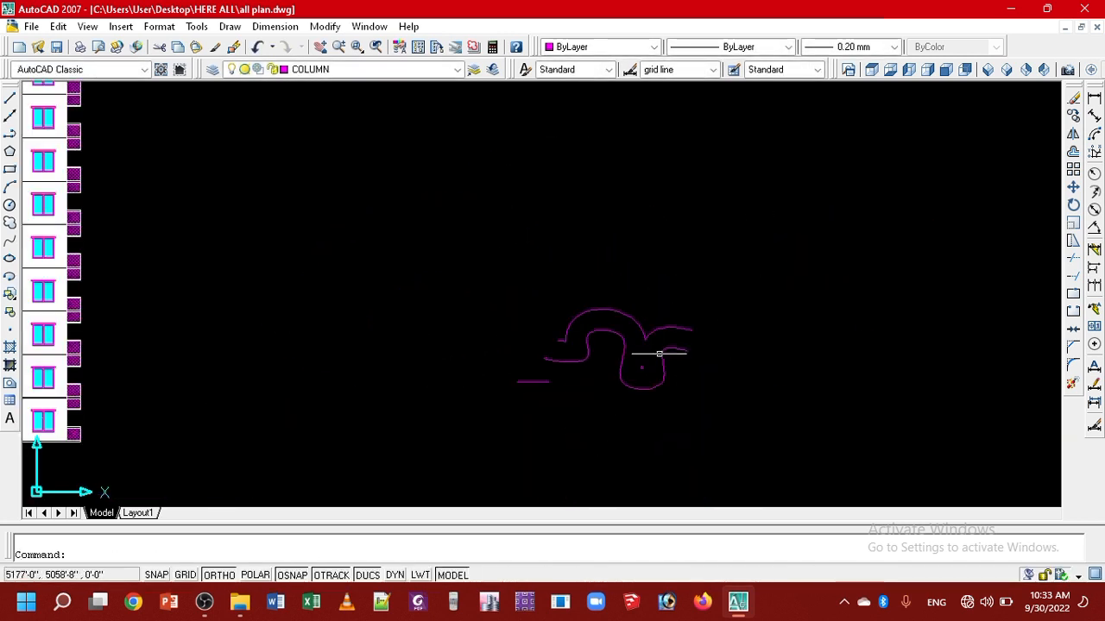
{"action": "scroll", "coordinate": [654, 371], "scroll_direction": "up", "scroll_amount": 4}
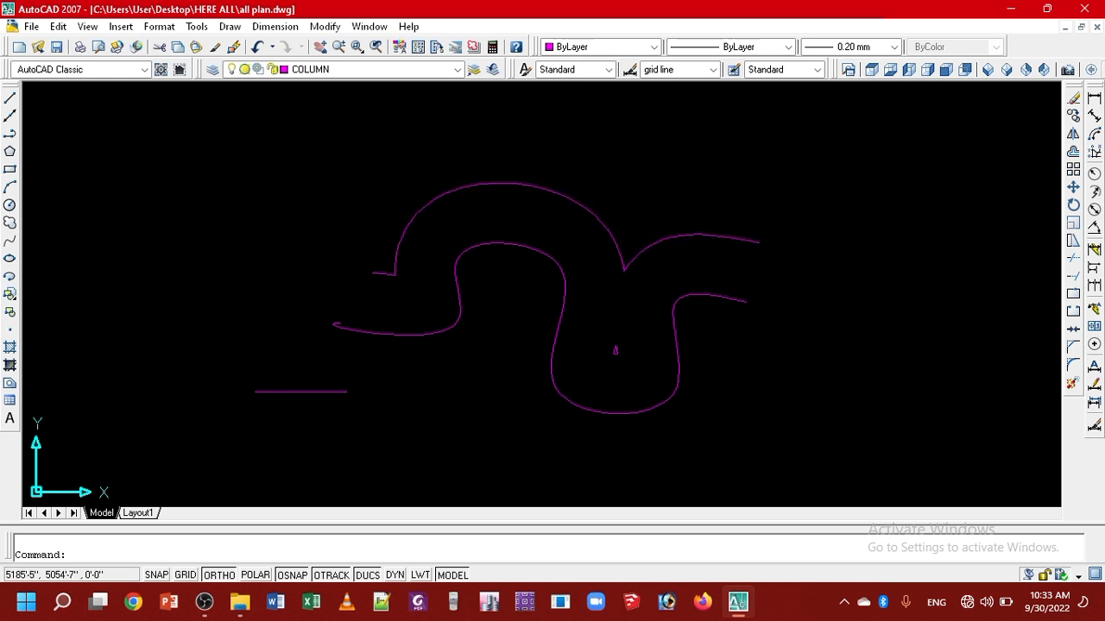
{"action": "left_click", "coordinate": [791, 399]}
{"action": "left_click", "coordinate": [135, 198]}
{"action": "key", "text": "Delete"}
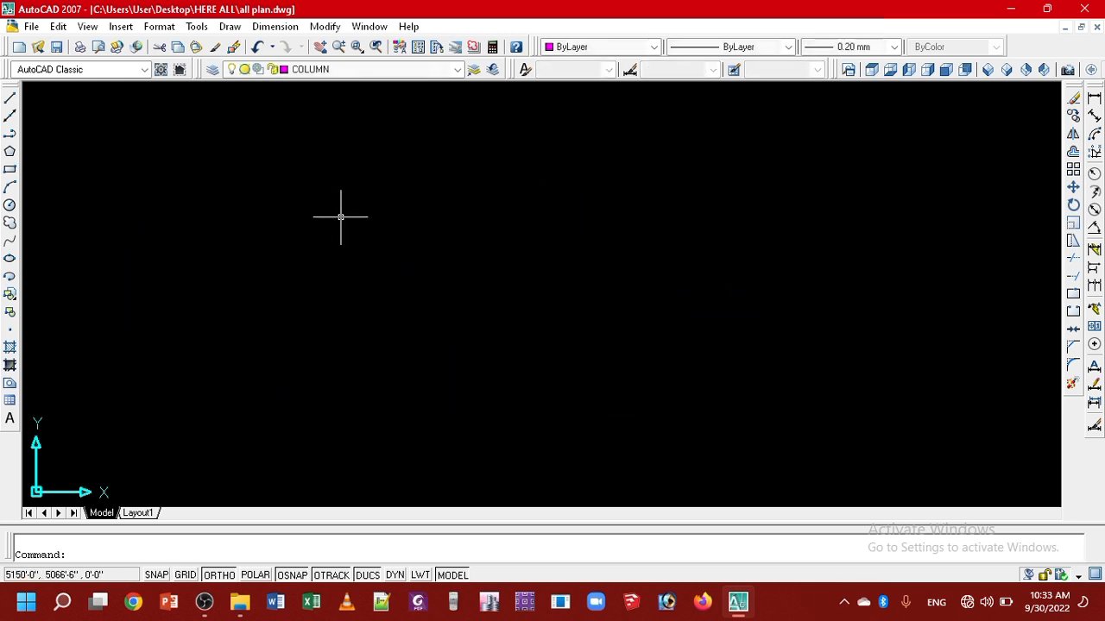
- Draw a flat horizontal ellipse from the two endpoints of its long axis and a short distance to the other axis
{"action": "left_click", "coordinate": [10, 260]}
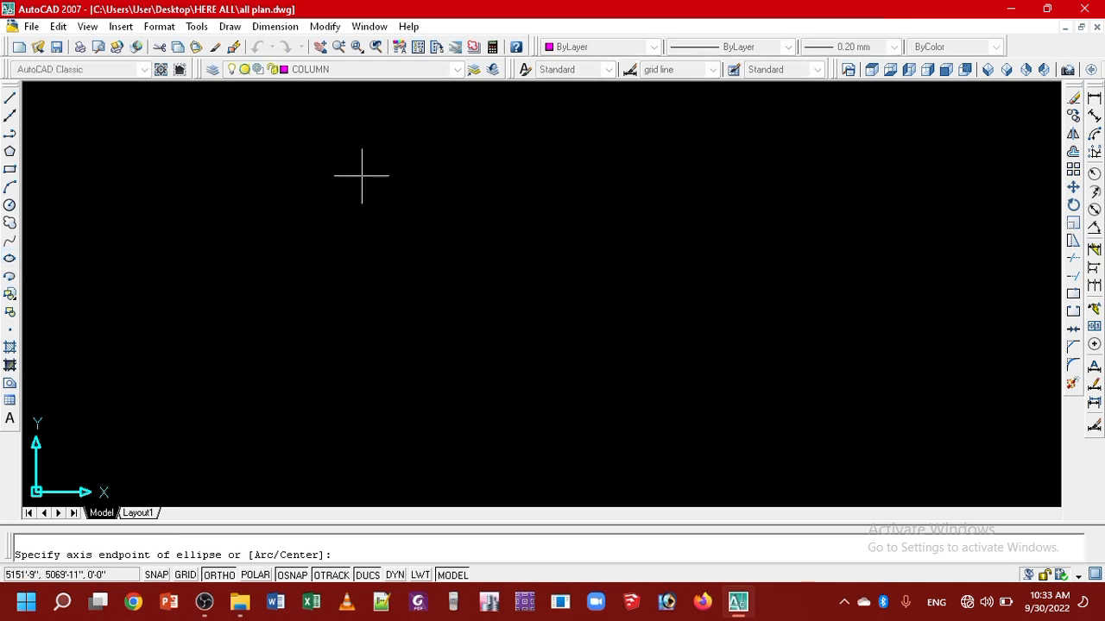
{"action": "left_click", "coordinate": [308, 197]}
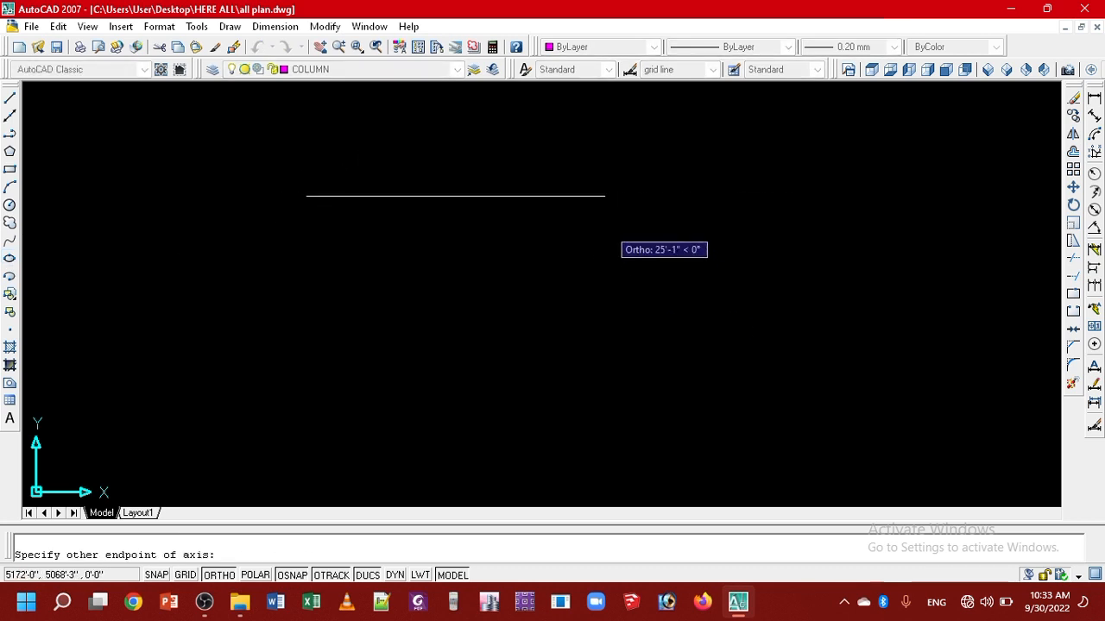
{"action": "left_click", "coordinate": [583, 207]}
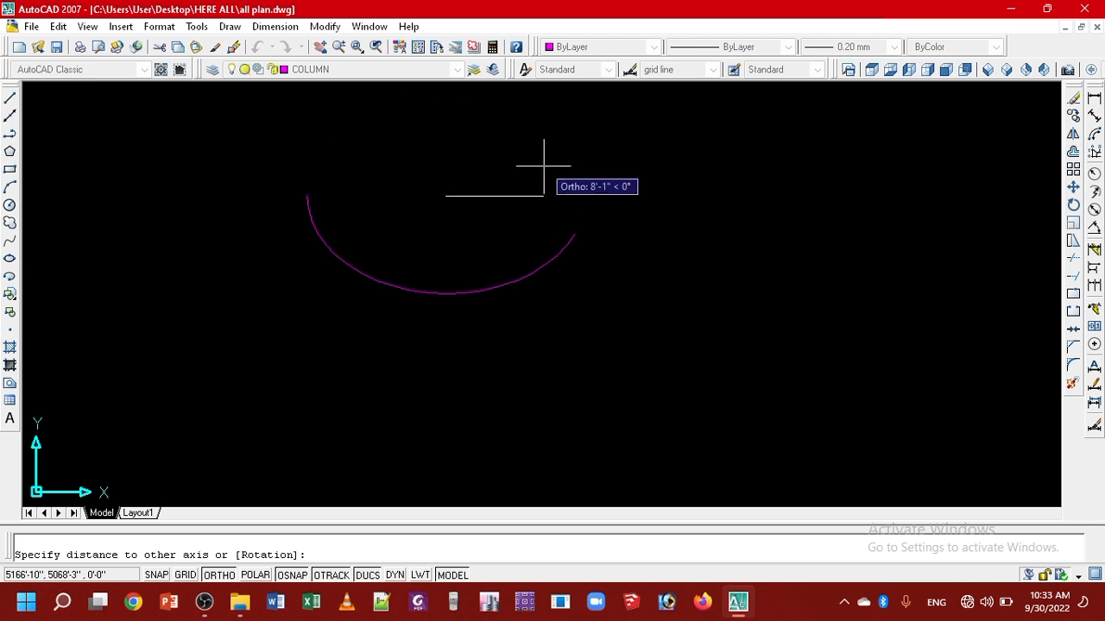
{"action": "left_click", "coordinate": [478, 197]}
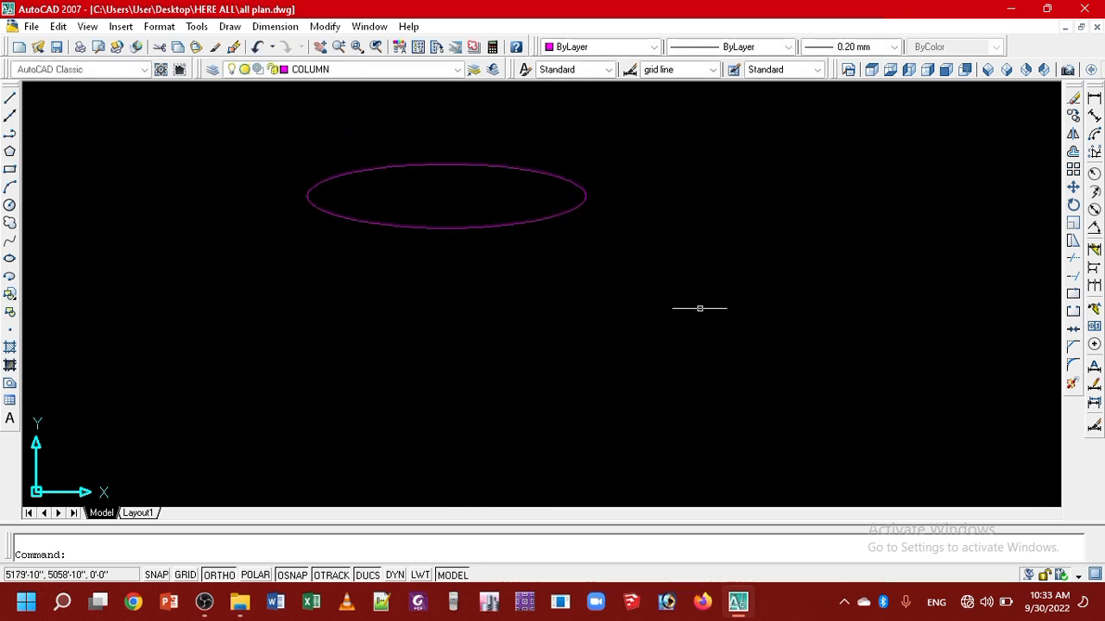
- Draw a tall, narrow vertical ellipse crossing the first one, starting from its short horizontal axis
{"action": "key", "text": "Return"}
{"action": "left_click", "coordinate": [448, 284]}
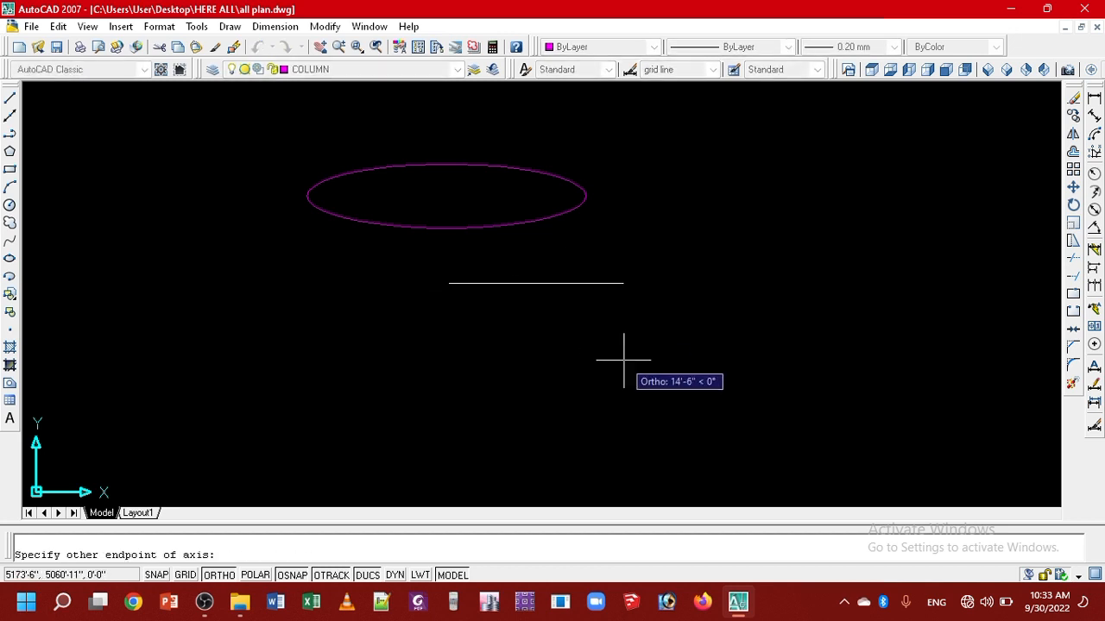
{"action": "left_click", "coordinate": [538, 357]}
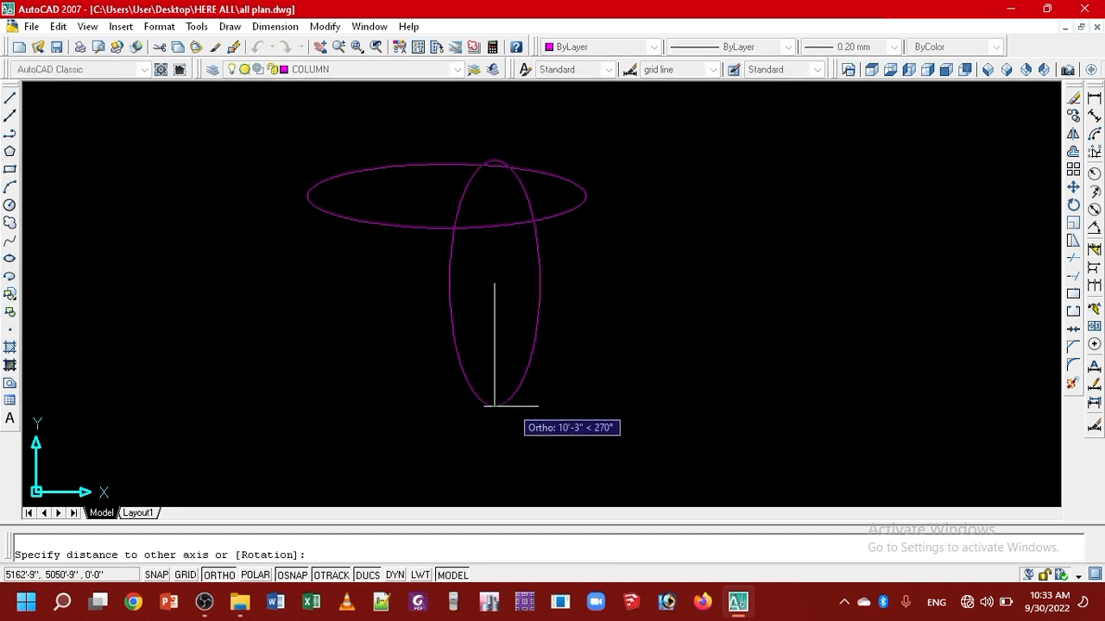
{"action": "left_click", "coordinate": [513, 467]}
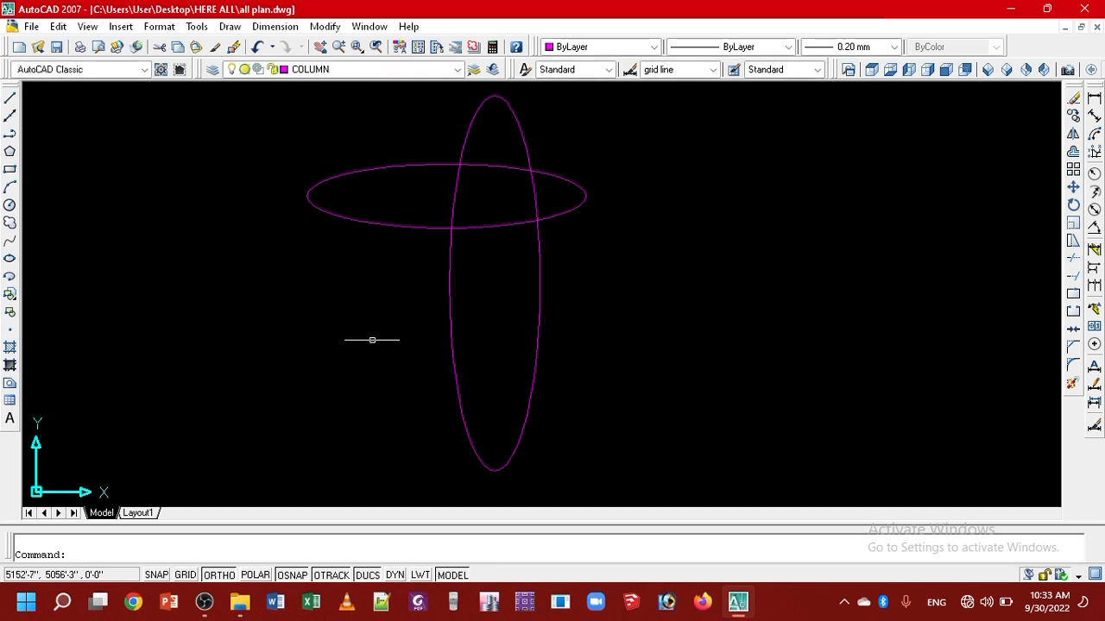
- Draw a third, horizontal ellipse across the lower part of the tall one, somewhat fuller than the first
{"action": "key", "text": "Return"}
{"action": "left_click", "coordinate": [345, 365]}
{"action": "left_click", "coordinate": [627, 365]}
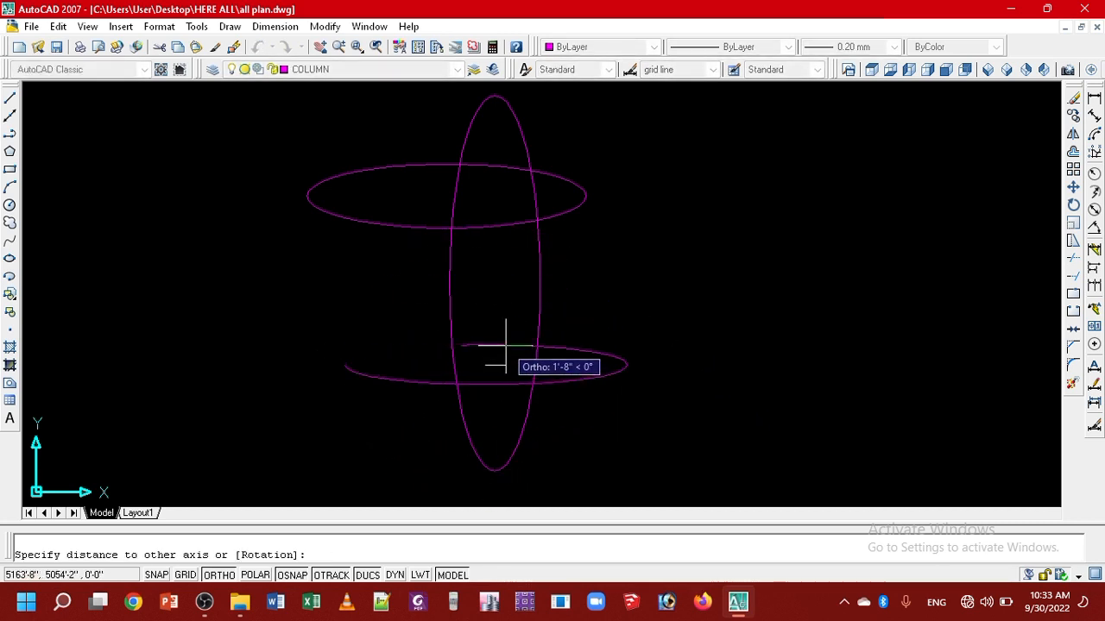
{"action": "left_click", "coordinate": [508, 319]}
- Delete all three overlapping ellipses
{"action": "middle_click_drag", "start_coordinate": [582, 264], "coordinate": [592, 343]}
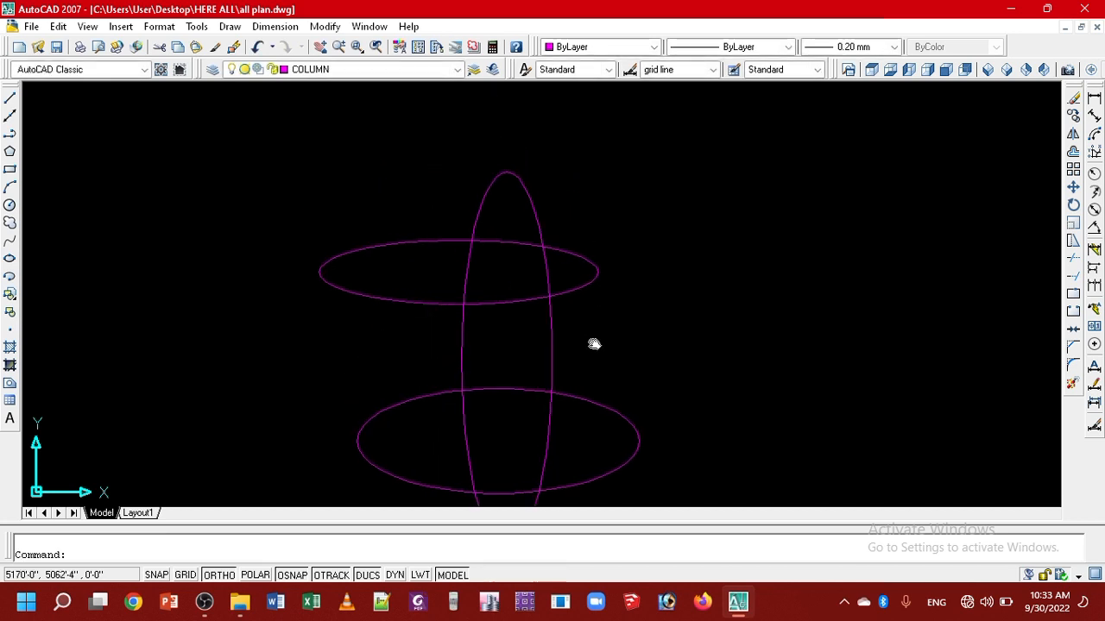
{"action": "scroll", "coordinate": [634, 343], "scroll_direction": "down", "scroll_amount": 3}
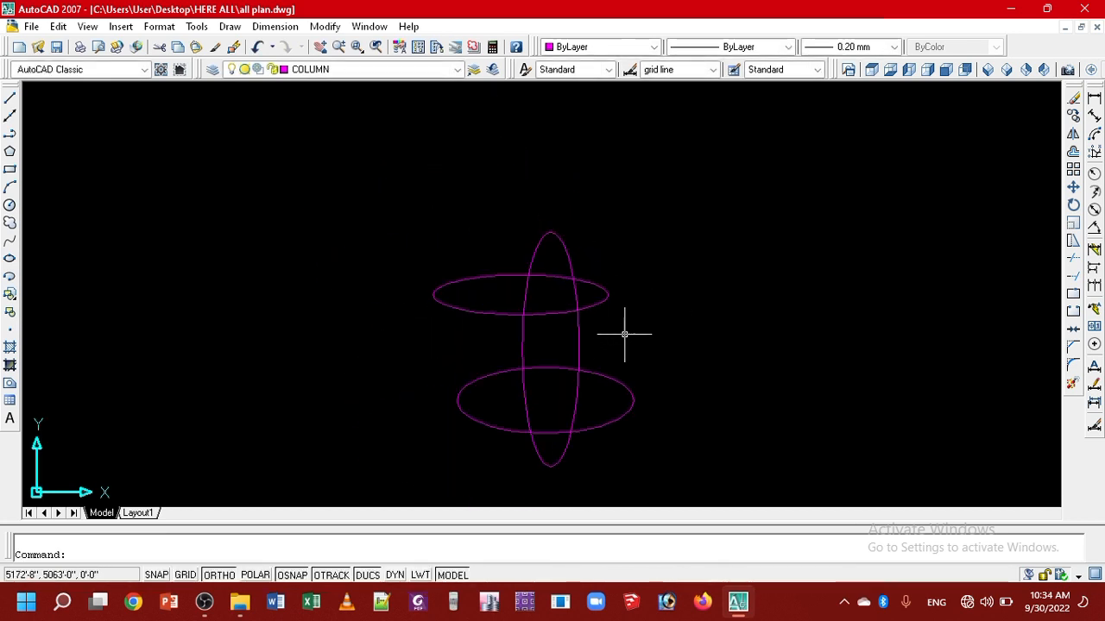
{"action": "left_click", "coordinate": [682, 412]}
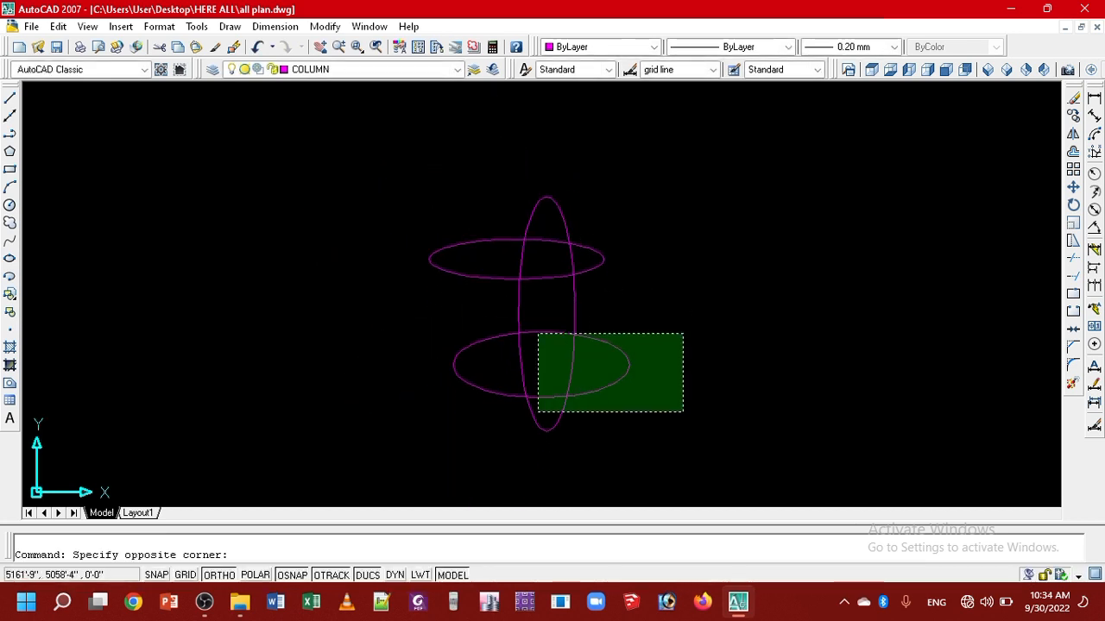
{"action": "left_click", "coordinate": [447, 196]}
{"action": "key", "text": "Delete"}
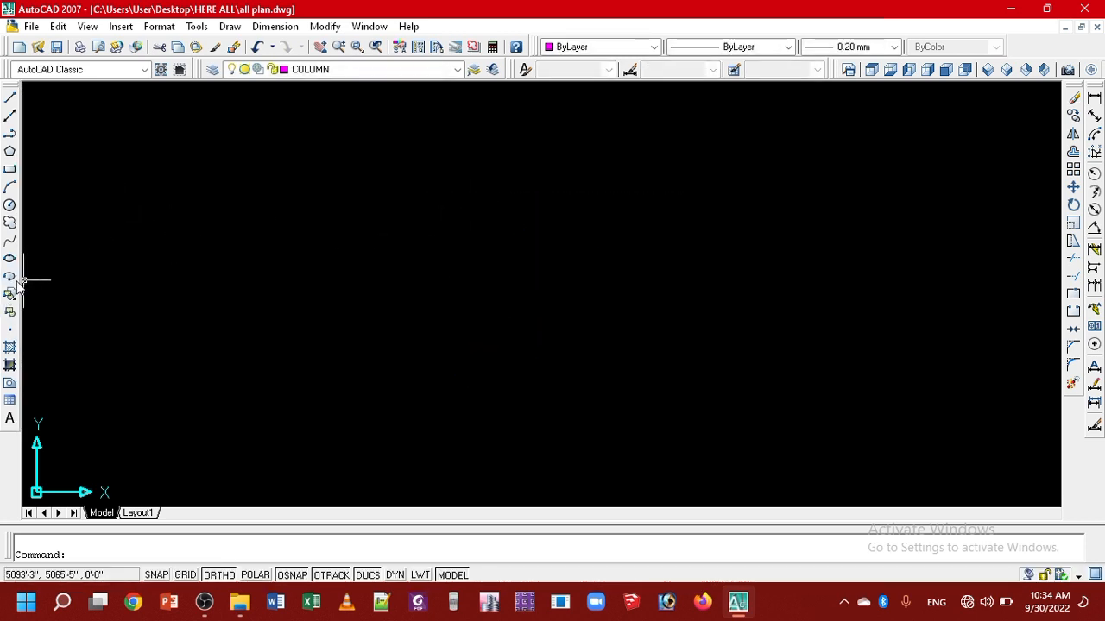
{"action": "left_click", "coordinate": [393, 217]}
{"action": "left_click", "coordinate": [629, 269]}
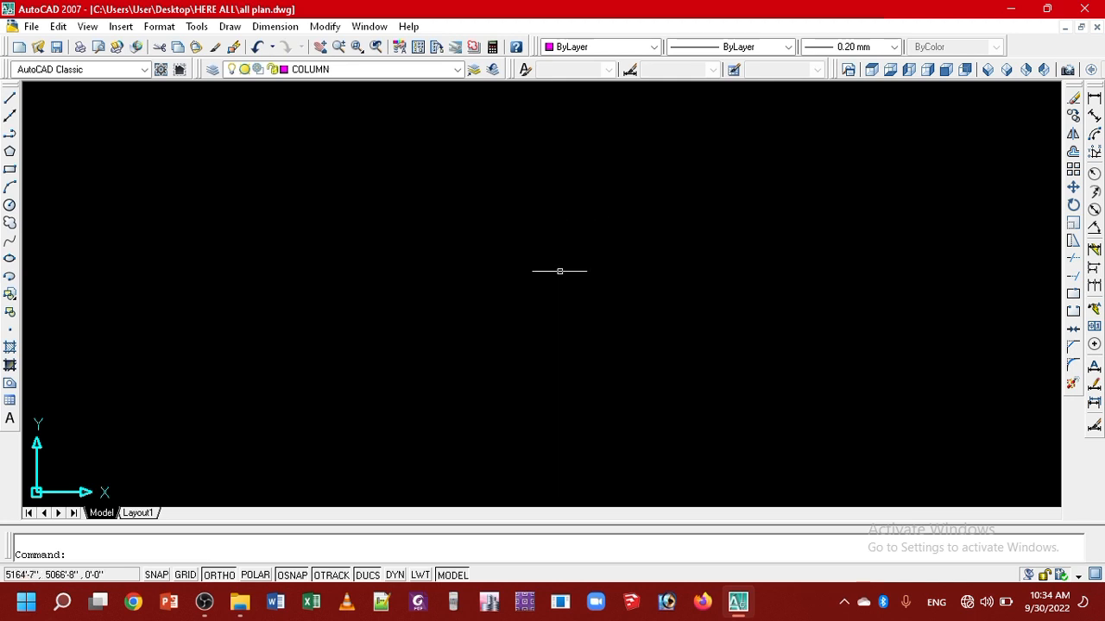
{"action": "left_click", "coordinate": [10, 277]}
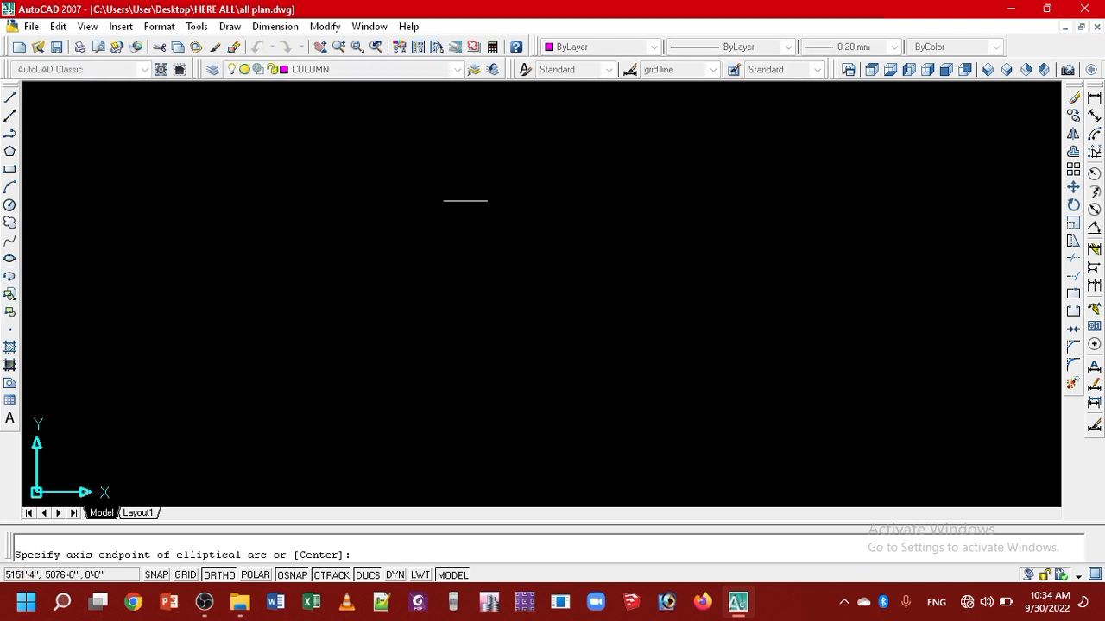
{"action": "left_click", "coordinate": [423, 212]}
{"action": "left_click", "coordinate": [637, 212]}
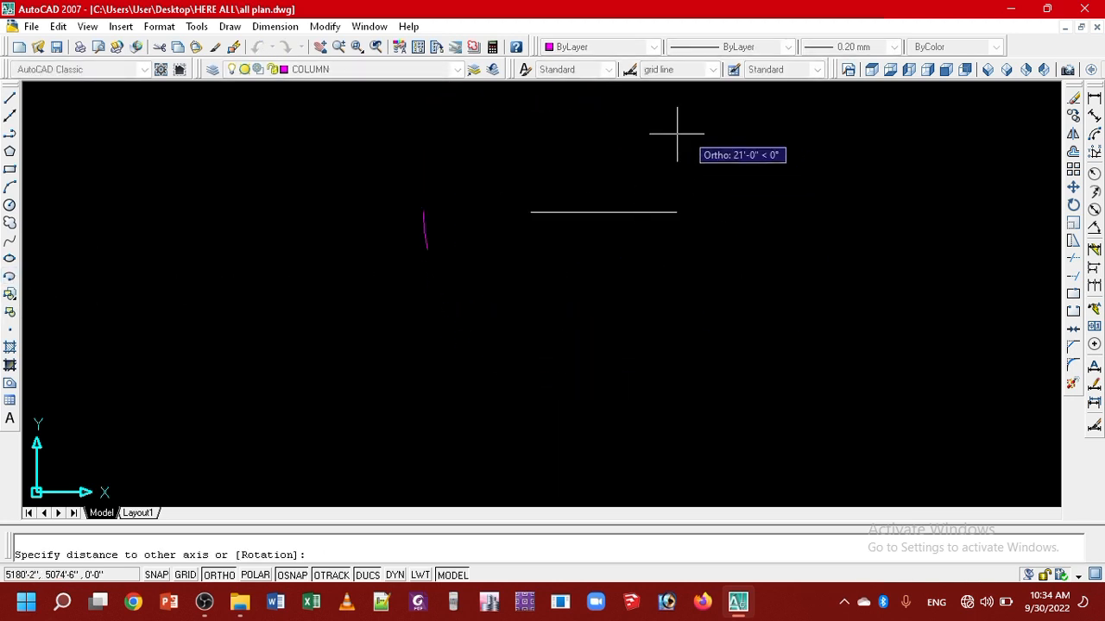
{"action": "left_click", "coordinate": [521, 219]}
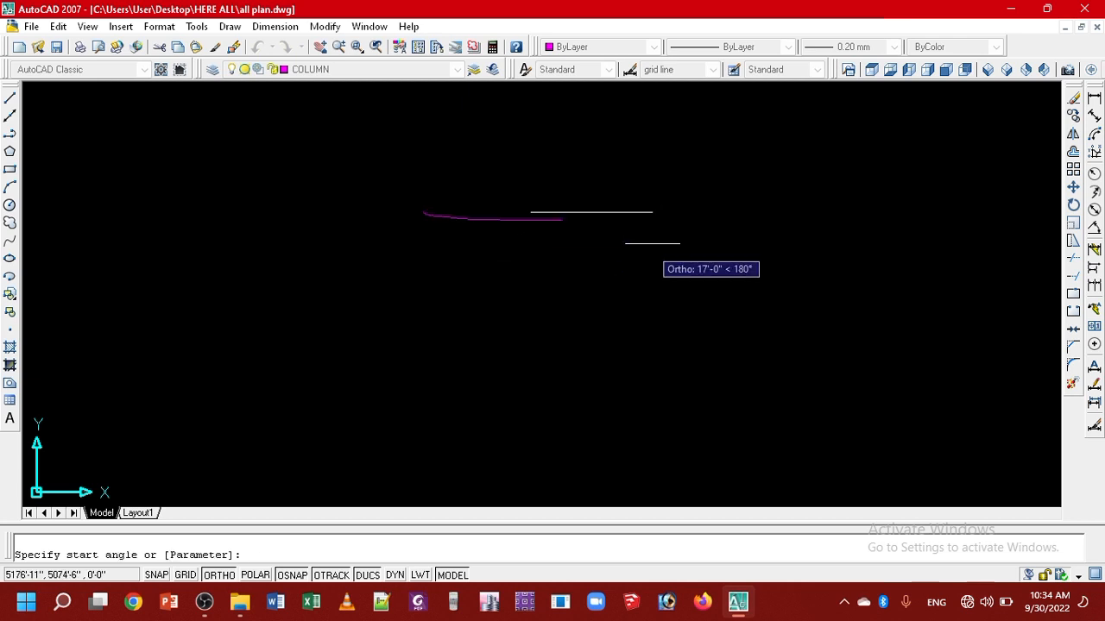
{"action": "left_click", "coordinate": [623, 251]}
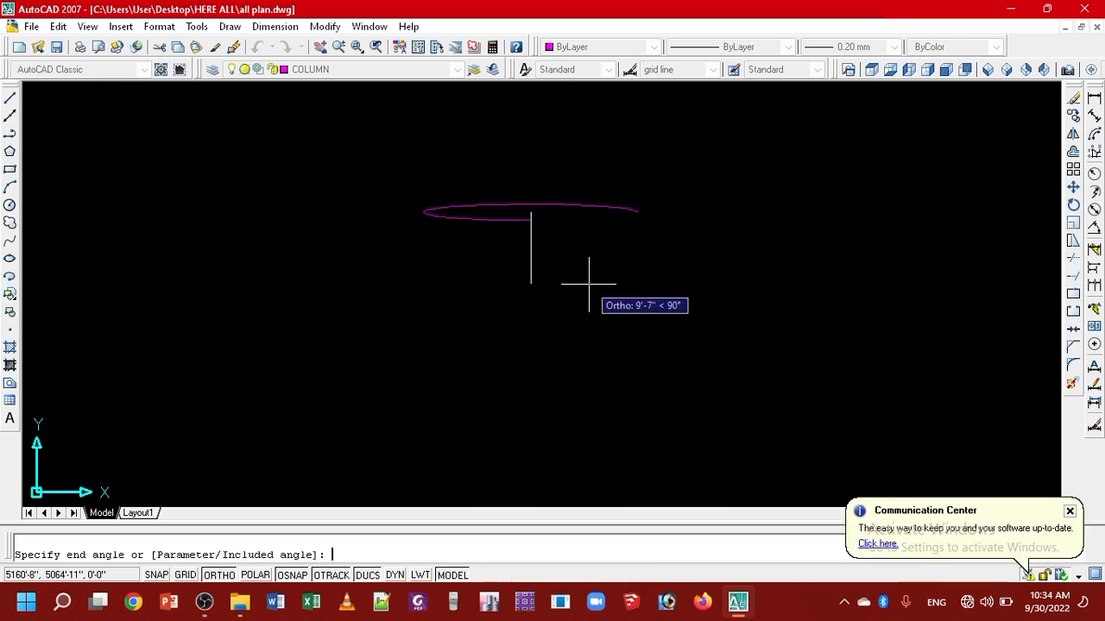
{"action": "key", "text": "Escape"}
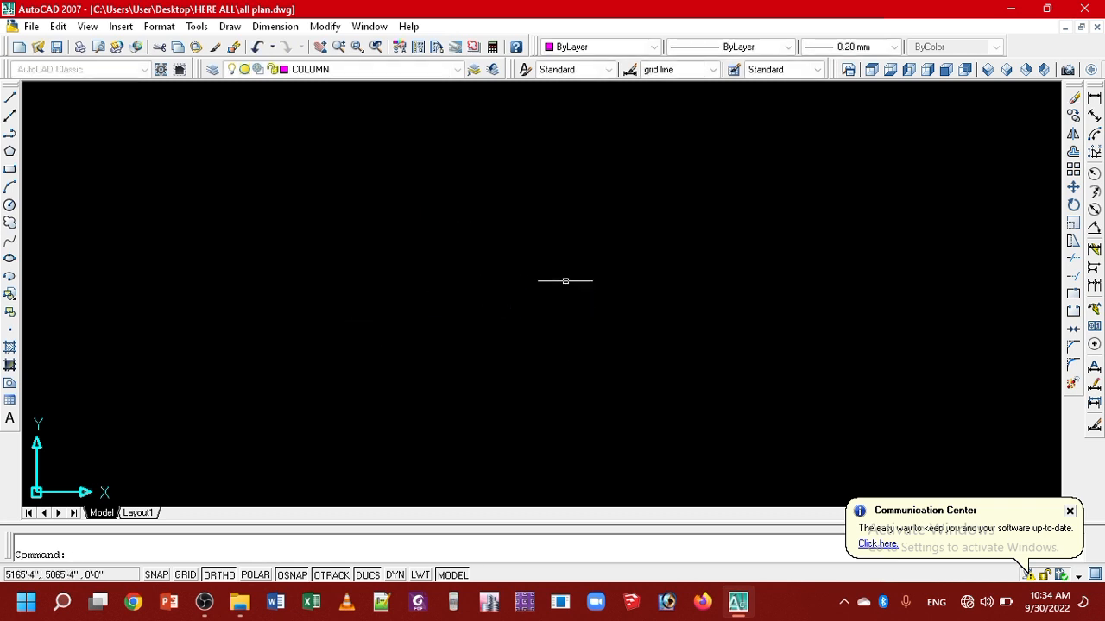
- Draw an elliptical arc forming the upper half of a wide ellipse, with its start and end angles on the horizontal long axis
{"action": "left_click", "coordinate": [8, 284]}
{"action": "left_click", "coordinate": [426, 237]}
{"action": "left_click", "coordinate": [787, 349]}
{"action": "left_click", "coordinate": [728, 244]}
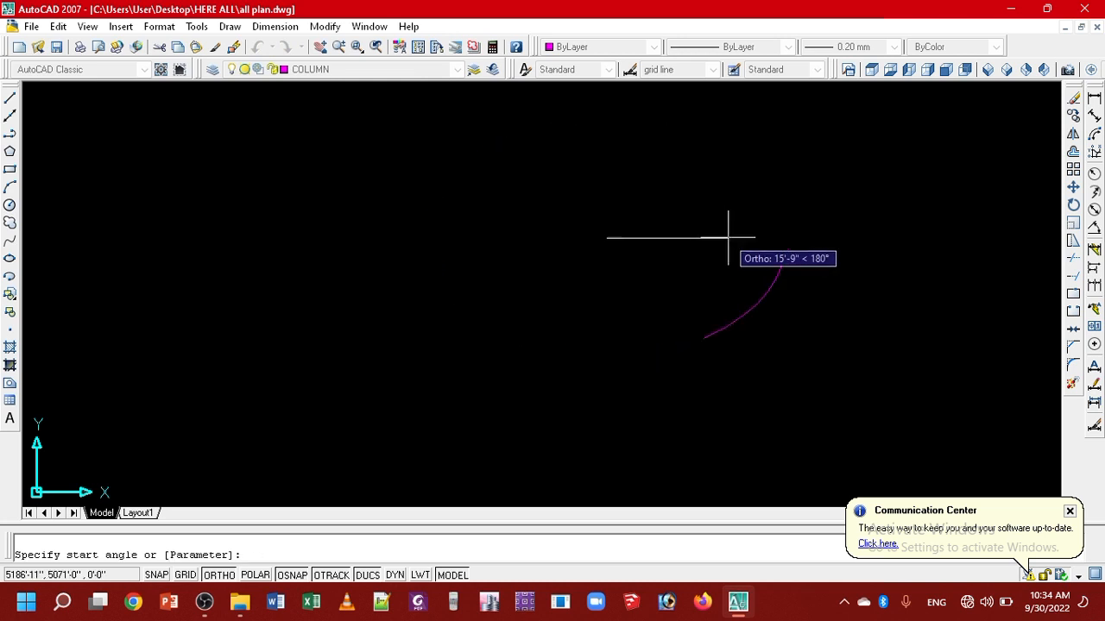
{"action": "left_click", "coordinate": [730, 238]}
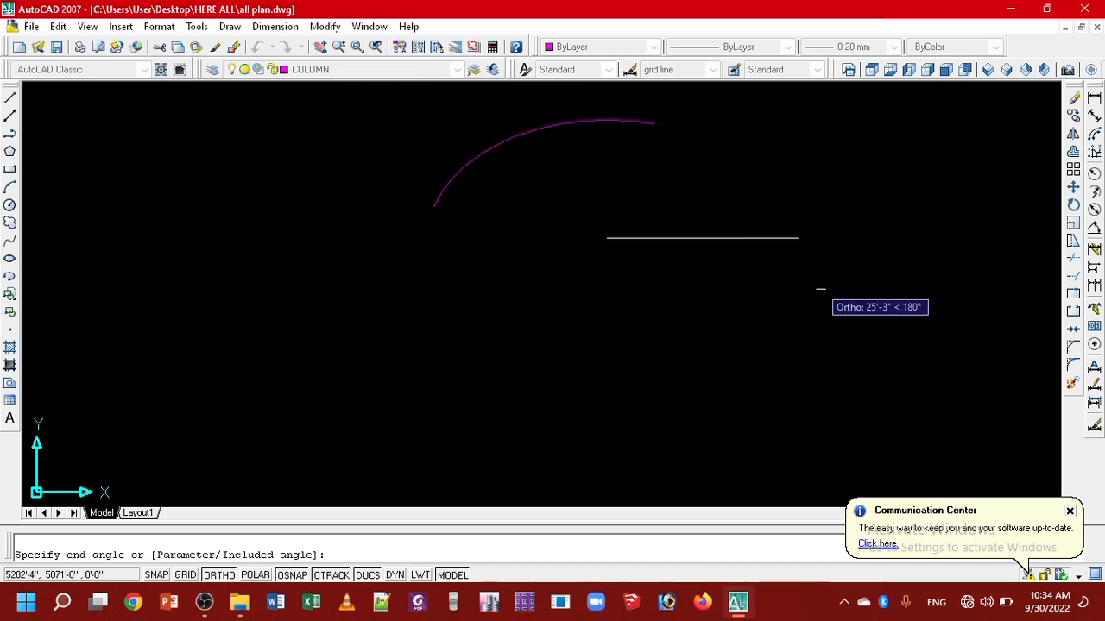
{"action": "left_click", "coordinate": [767, 278]}
{"action": "middle_click_drag", "start_coordinate": [601, 264], "coordinate": [562, 352]}
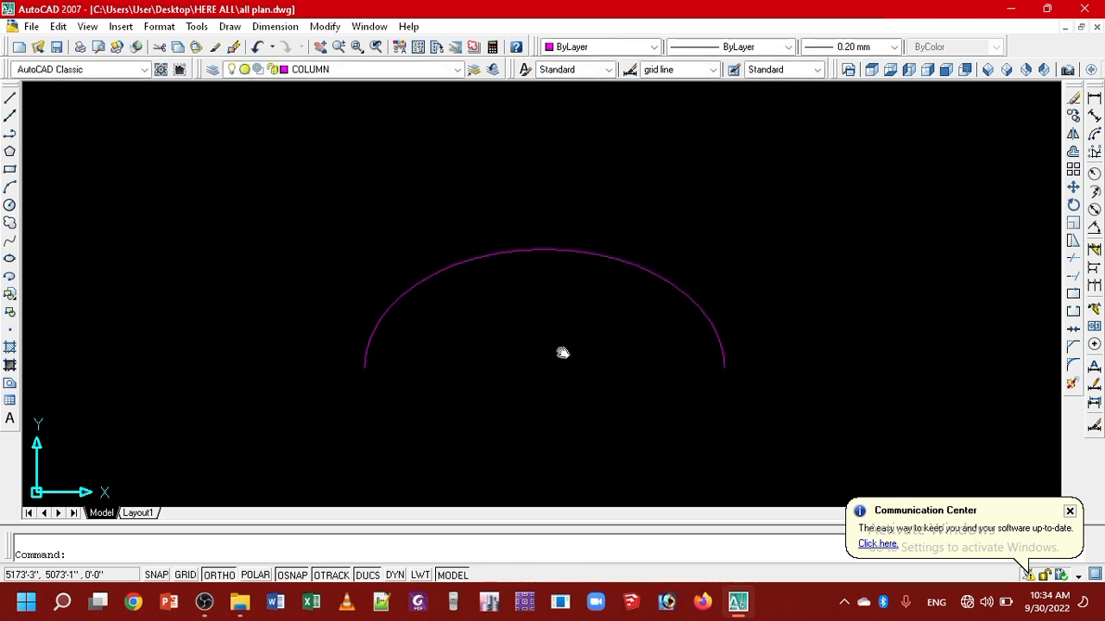
- Delete the half-ellipse arc
{"action": "left_click", "coordinate": [782, 358]}
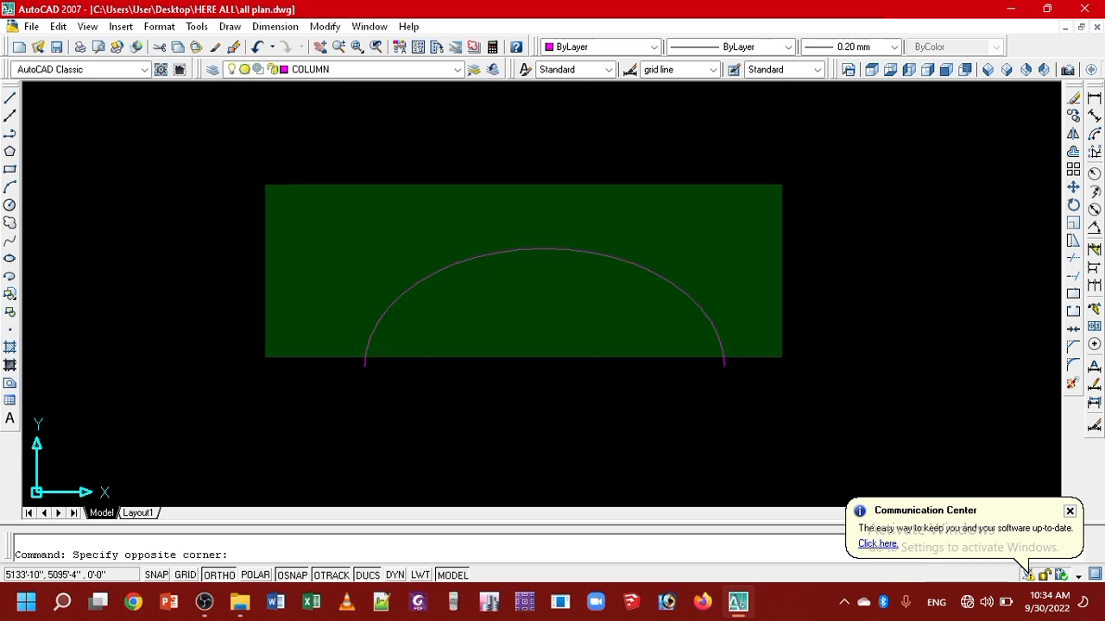
{"action": "left_click", "coordinate": [264, 185]}
{"action": "key", "text": "Escape"}
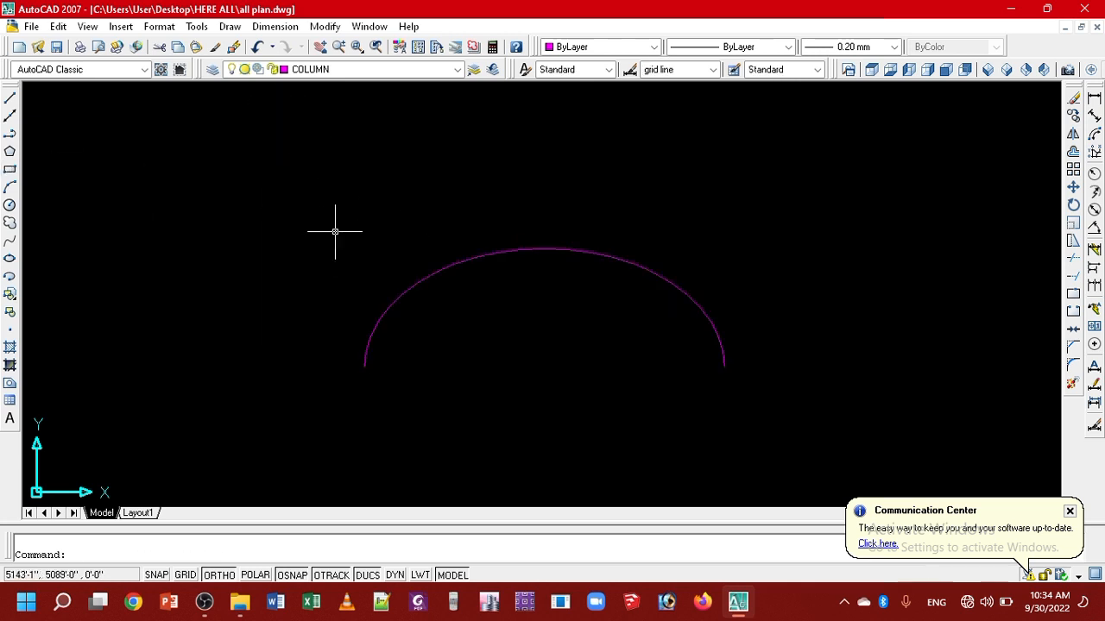
{"action": "left_click", "coordinate": [736, 431]}
{"action": "left_click", "coordinate": [441, 188]}
{"action": "key", "text": "Delete"}
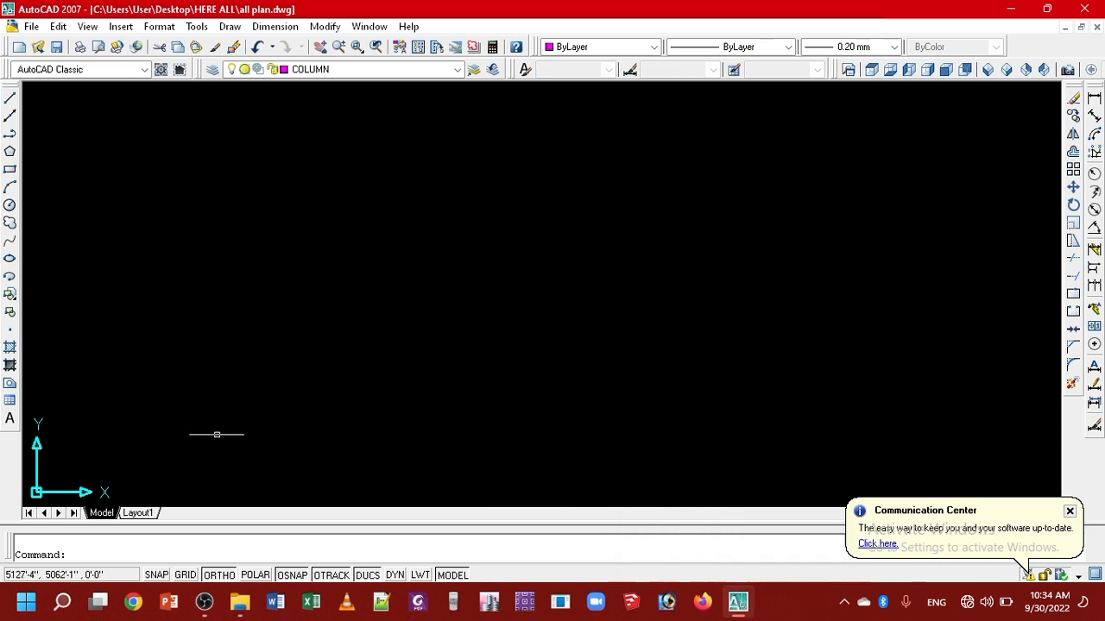
{"action": "left_click", "coordinate": [205, 603]}
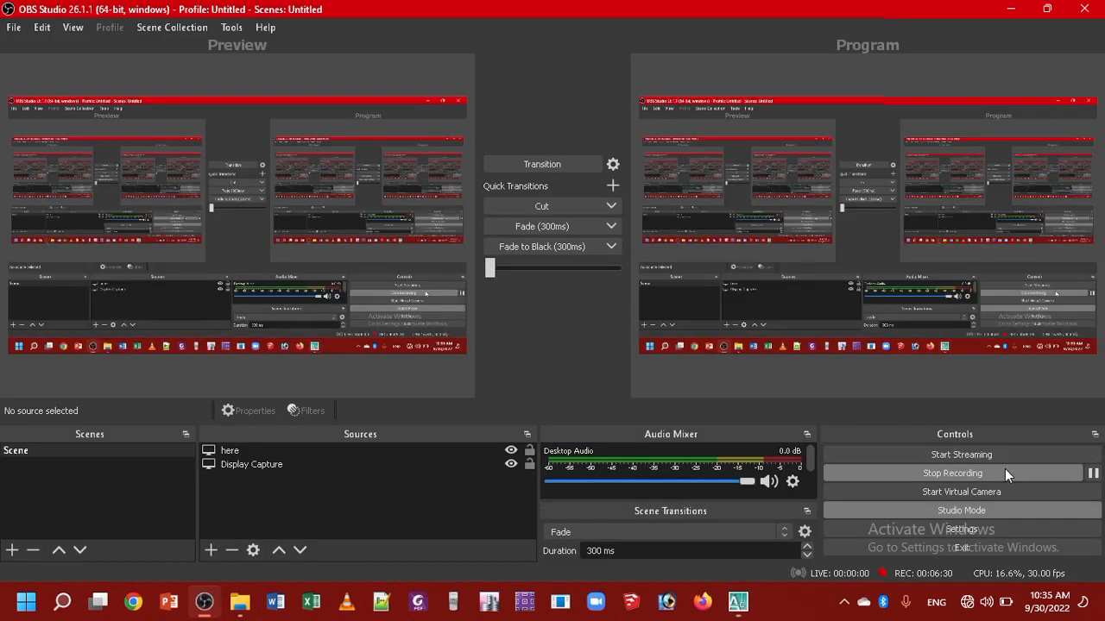